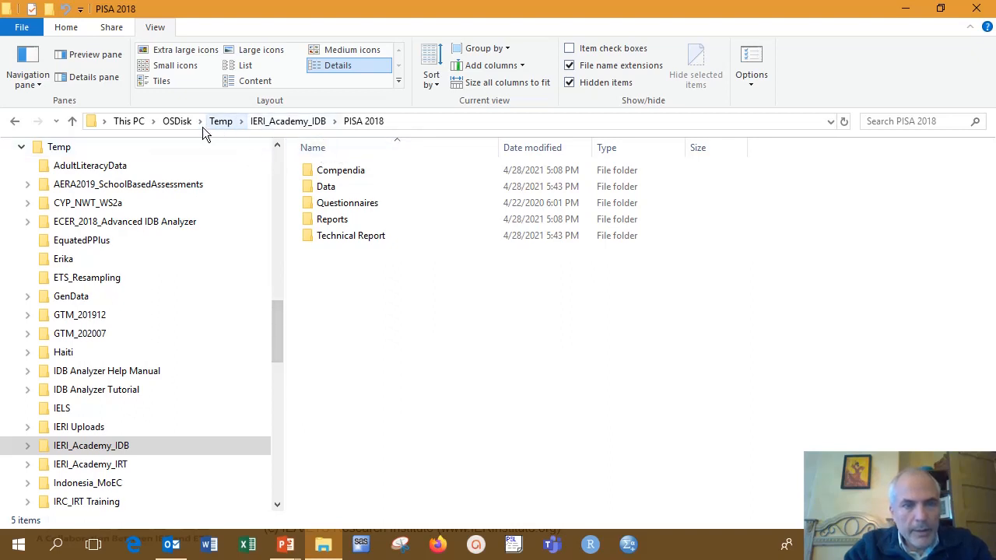
Show the full path of the PISA 2018 folder, view its parent folder IERI_Academy_IDB, and return to PISA 2018.
click(410, 122)
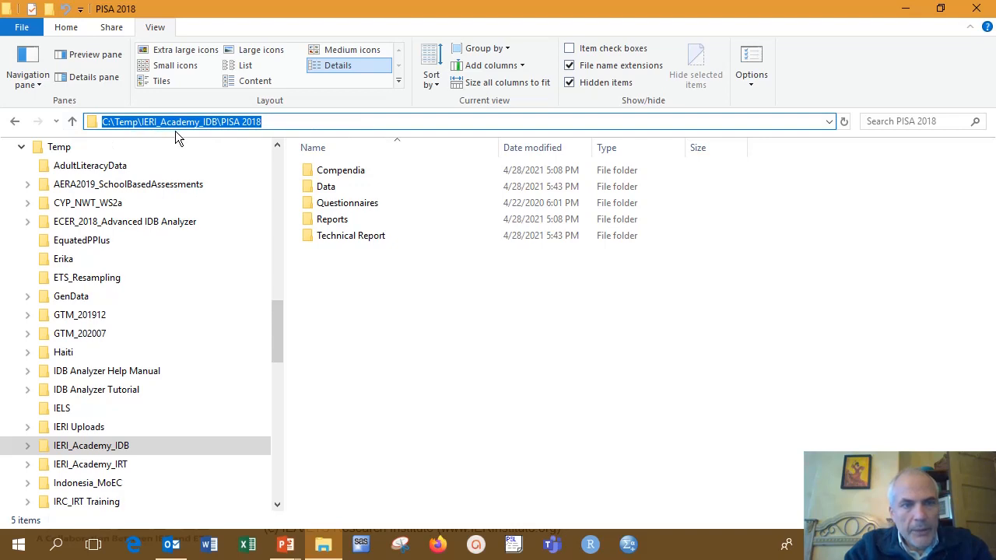
click(380, 263)
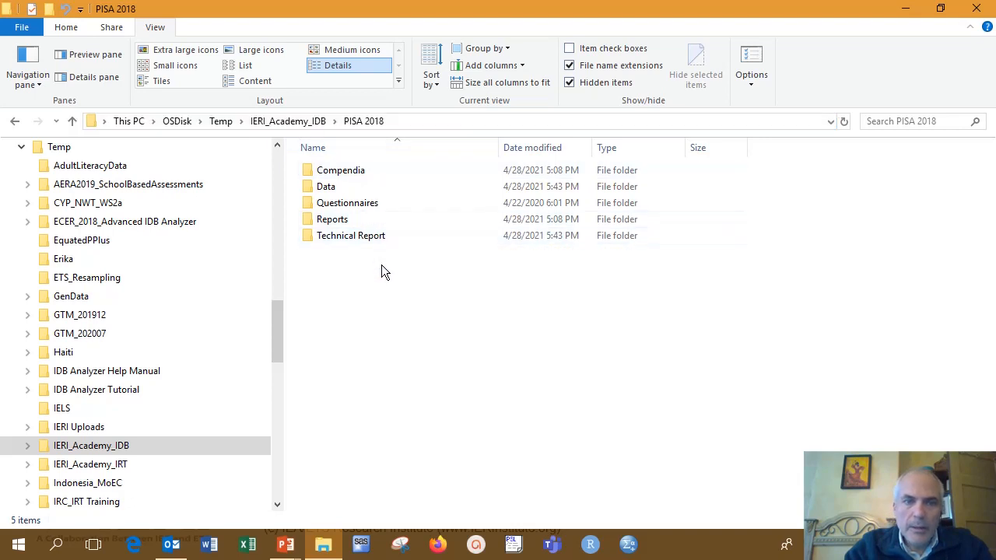
click(287, 121)
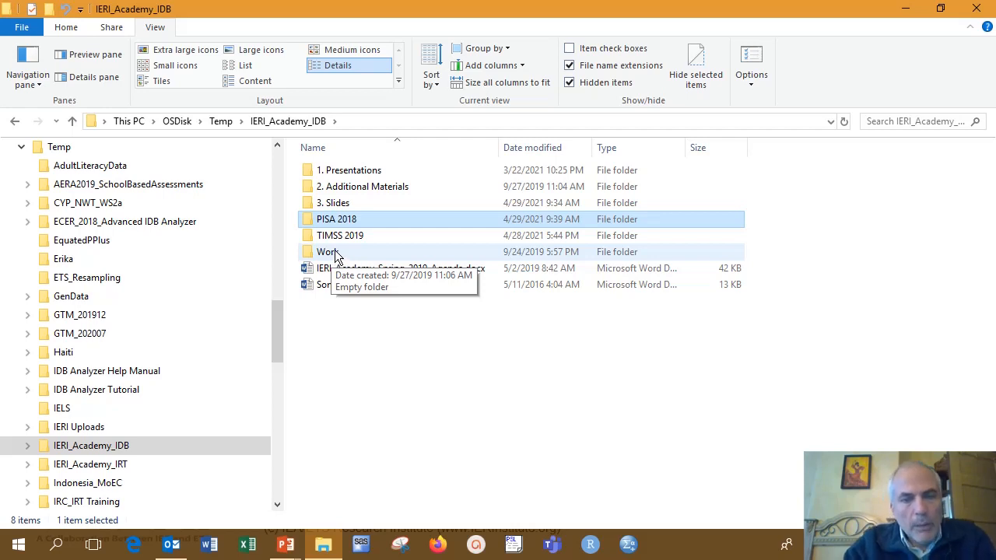
double_click(401, 223)
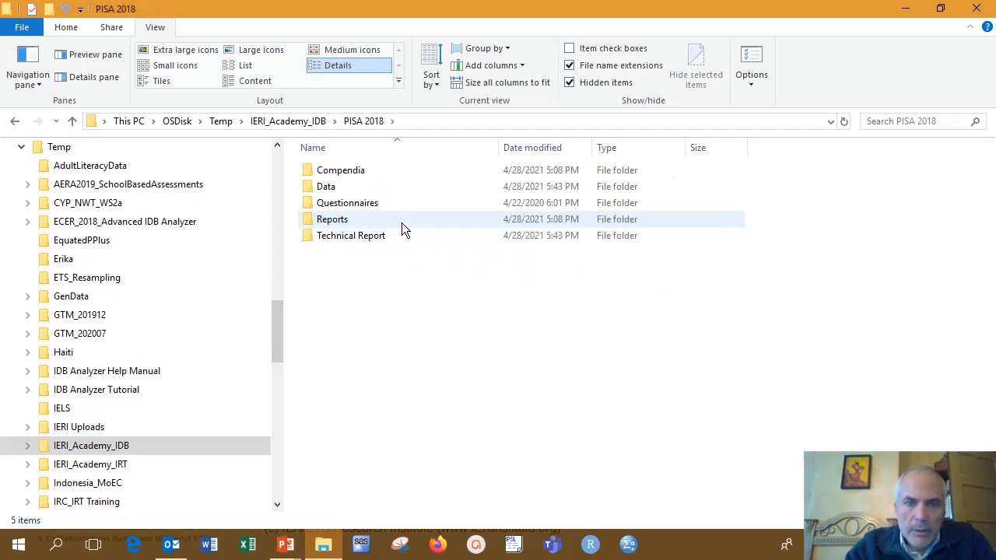
Look through the contents of the Compendia and Data subfolders and return to the PISA 2018 folder.
double_click(387, 172)
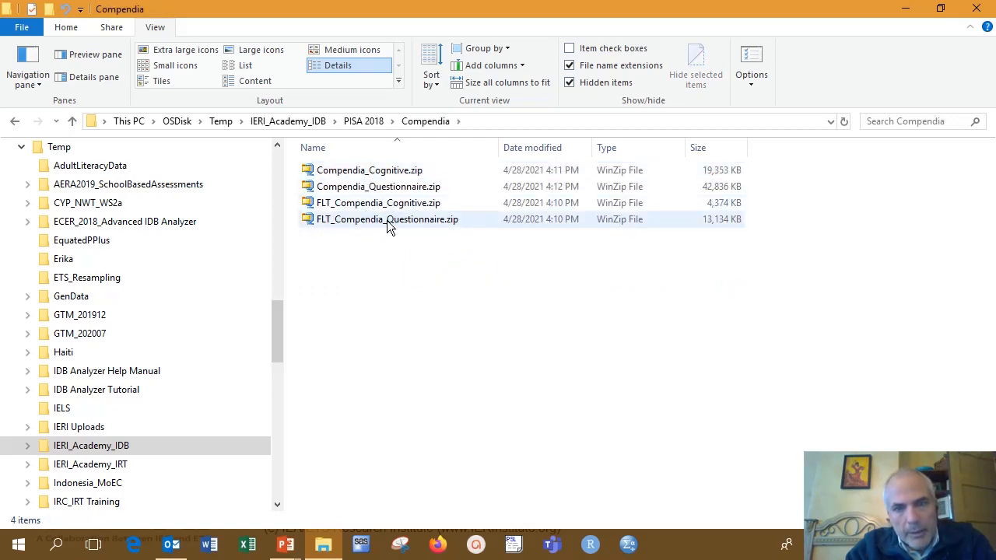
click(363, 120)
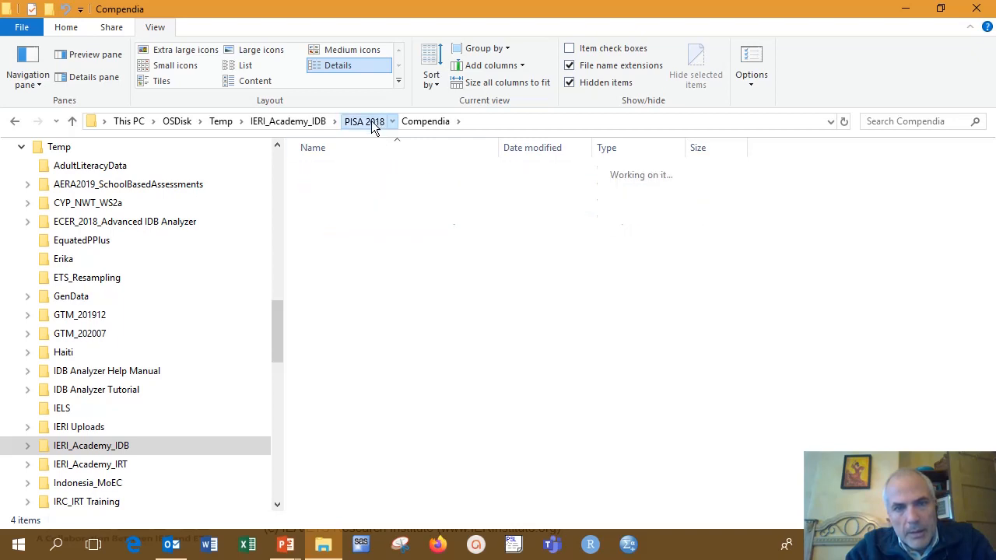
click(333, 189)
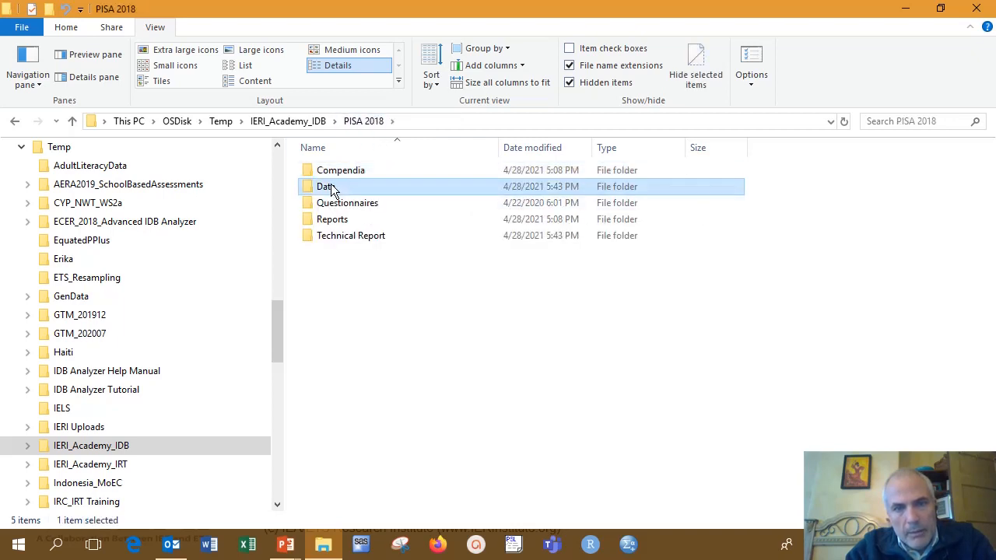
click(330, 190)
click(366, 184)
double_click(368, 187)
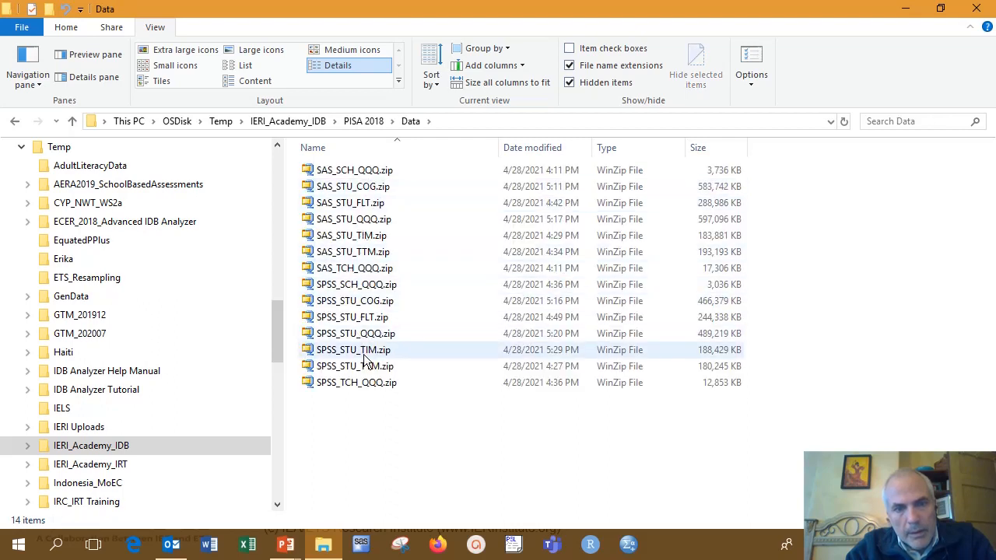
click(379, 122)
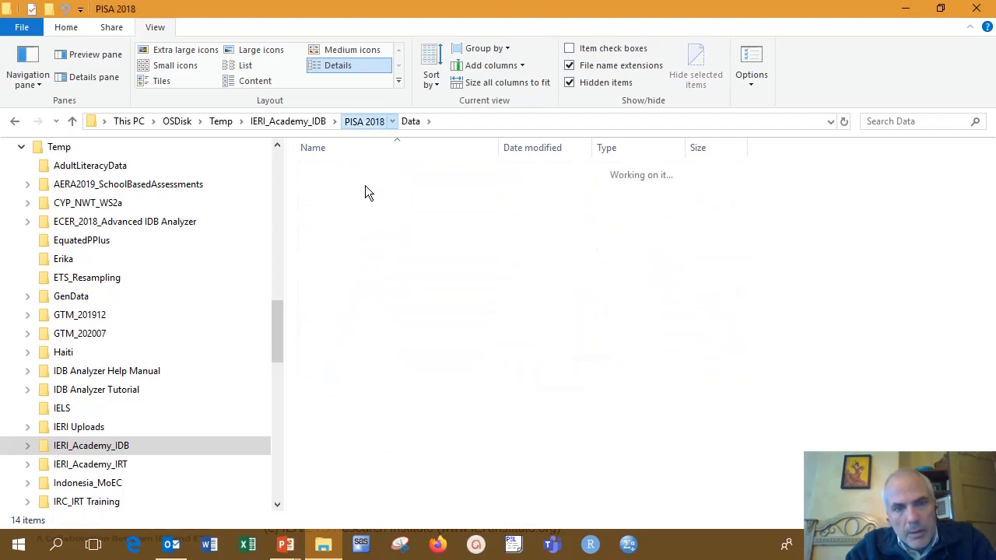
Look through the Questionnaires, Reports and Technical Report subfolders of PISA 2018.
double_click(362, 204)
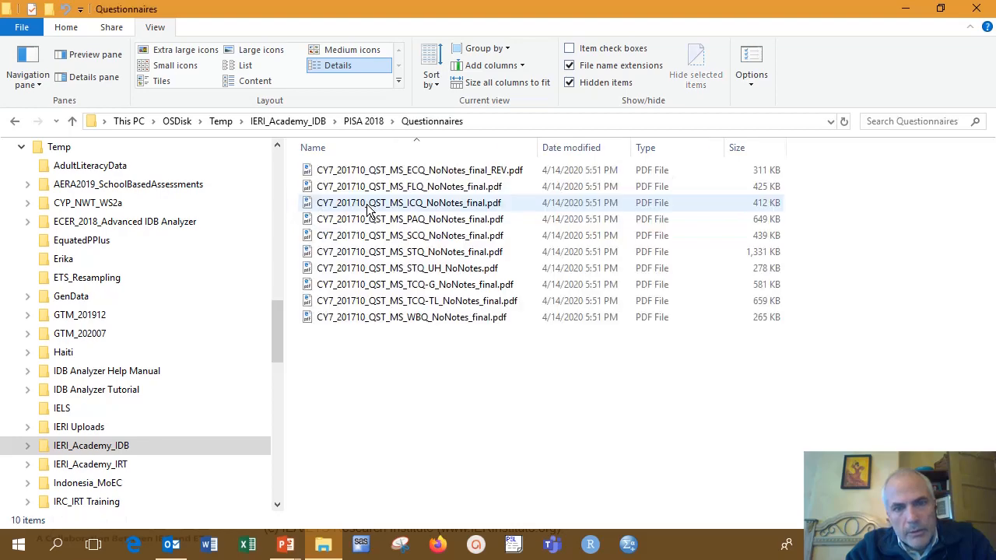
click(363, 121)
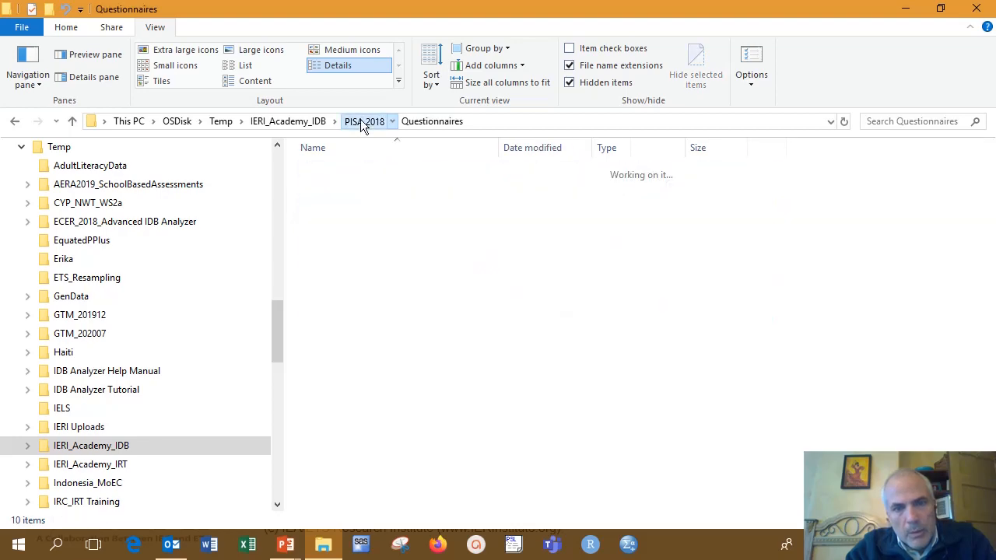
double_click(347, 220)
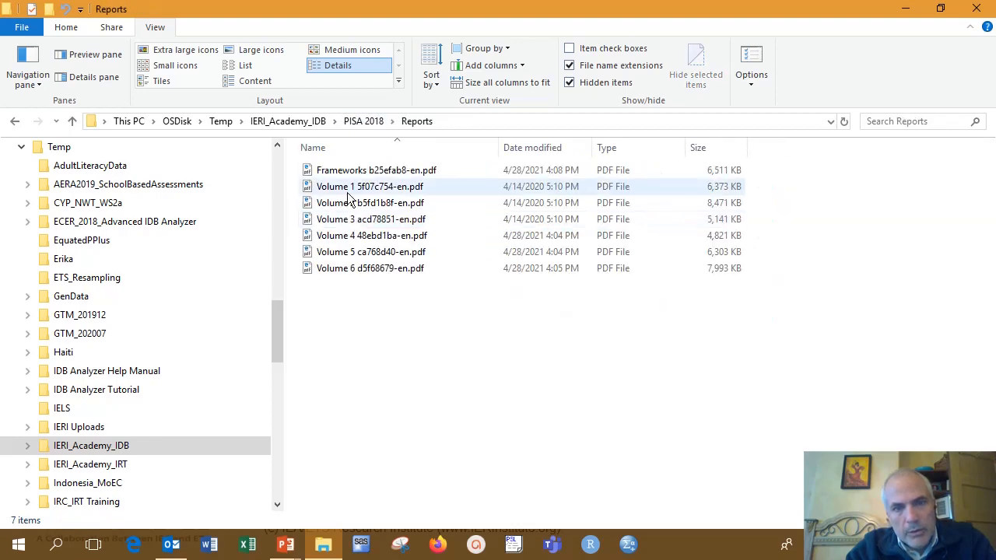
click(376, 123)
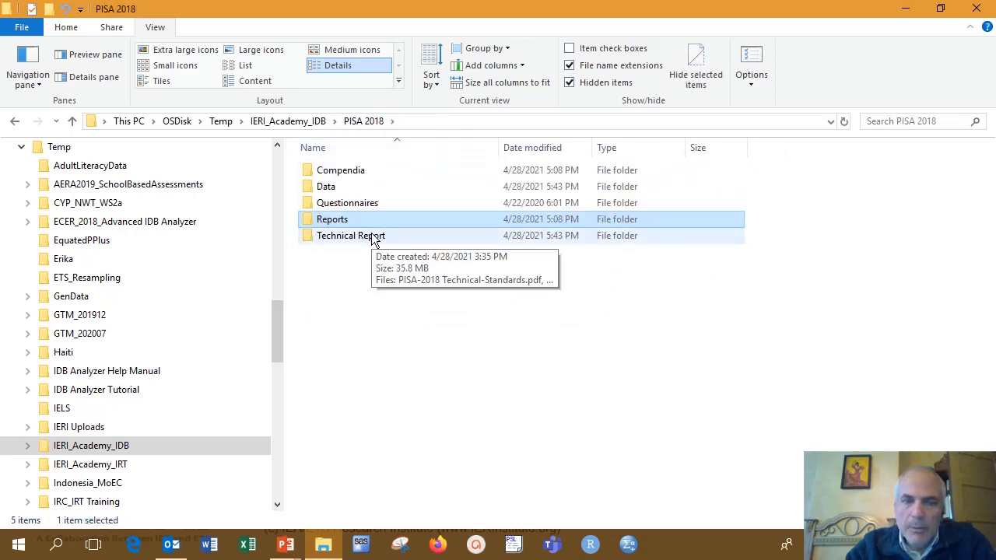
double_click(371, 236)
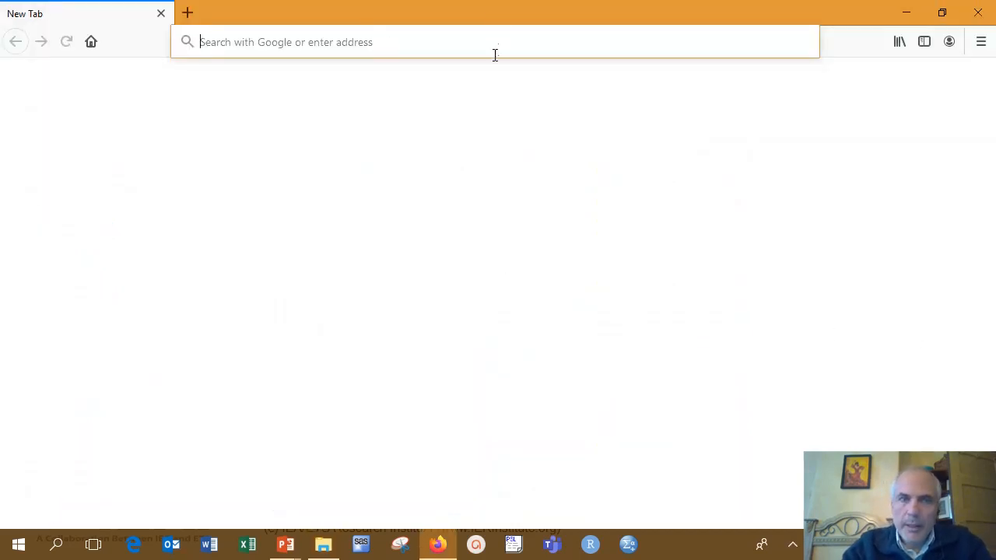
Search Google for "oecd pisa" in Firefox, open the OECD PISA site and dismiss its newsletter sign-up.
text(o)
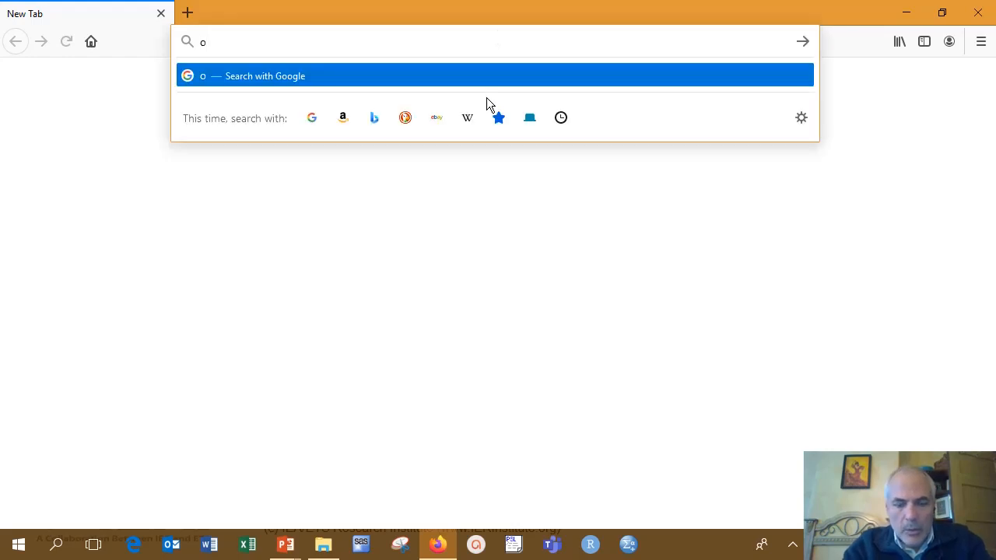
text(ecd pisa)
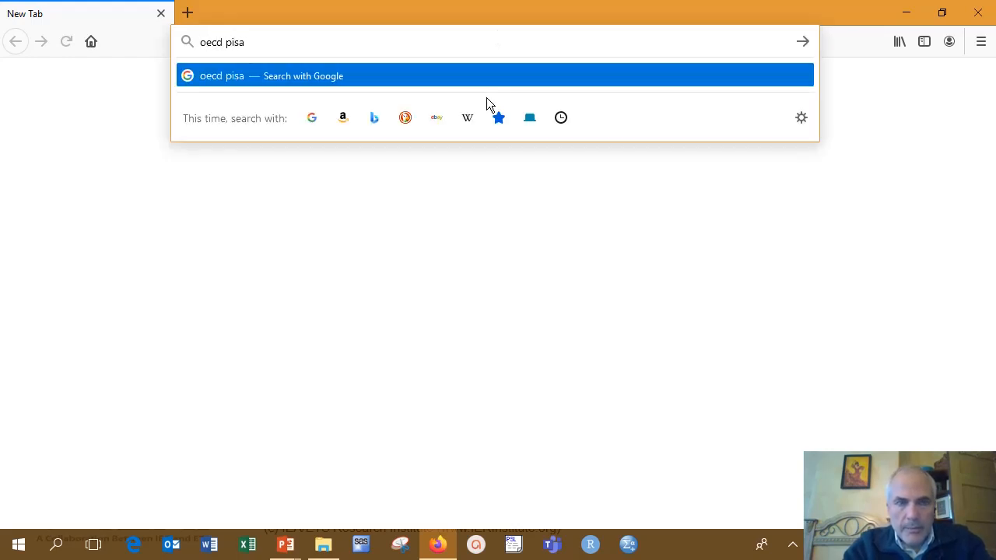
key(Return)
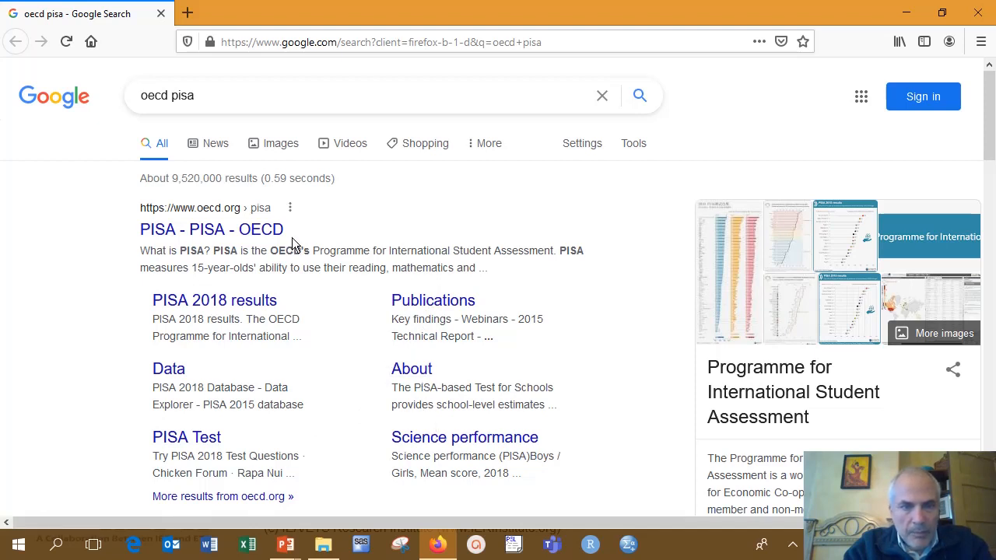
click(247, 234)
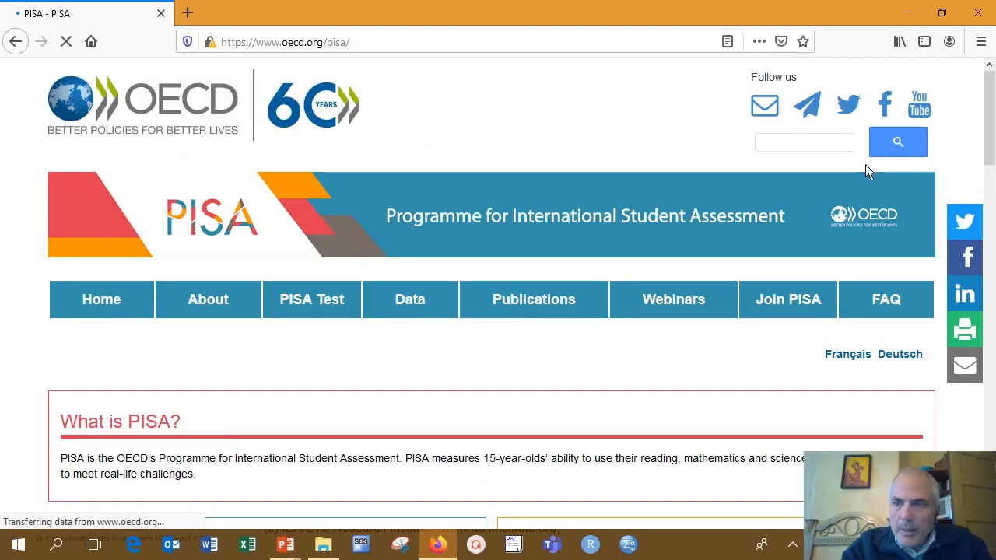
scroll(915, 191, down, 2)
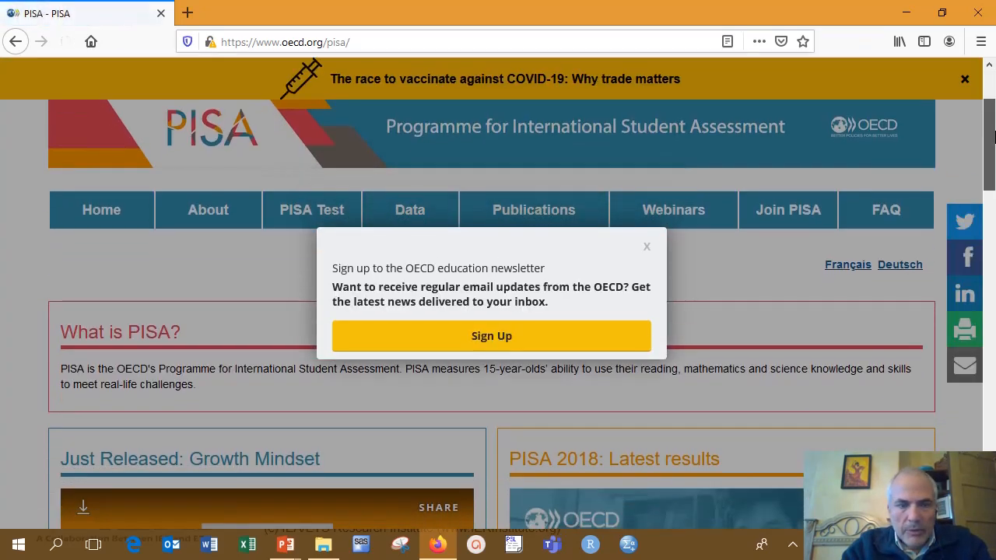
click(647, 248)
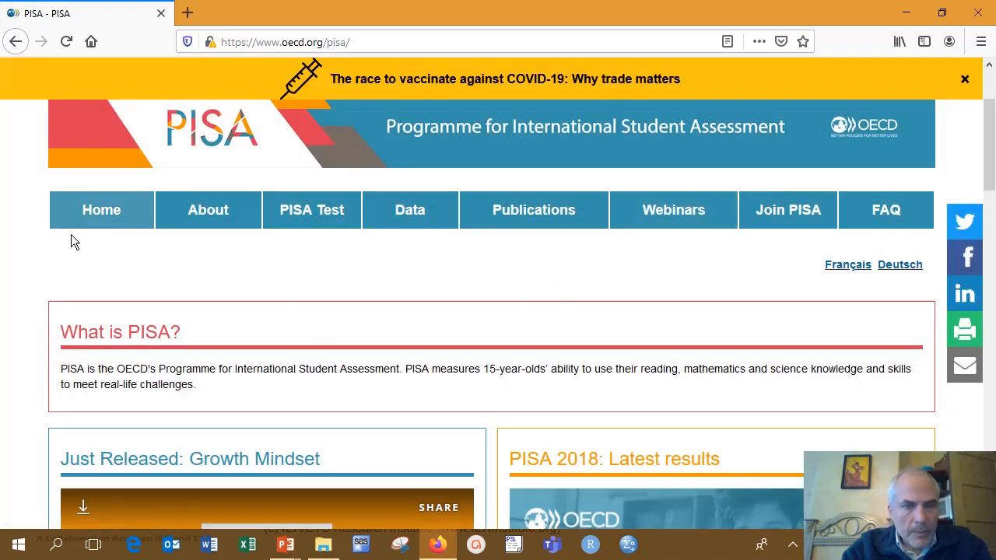
Open the 2018 database page from the PISA Database list in the site's Data section.
click(411, 214)
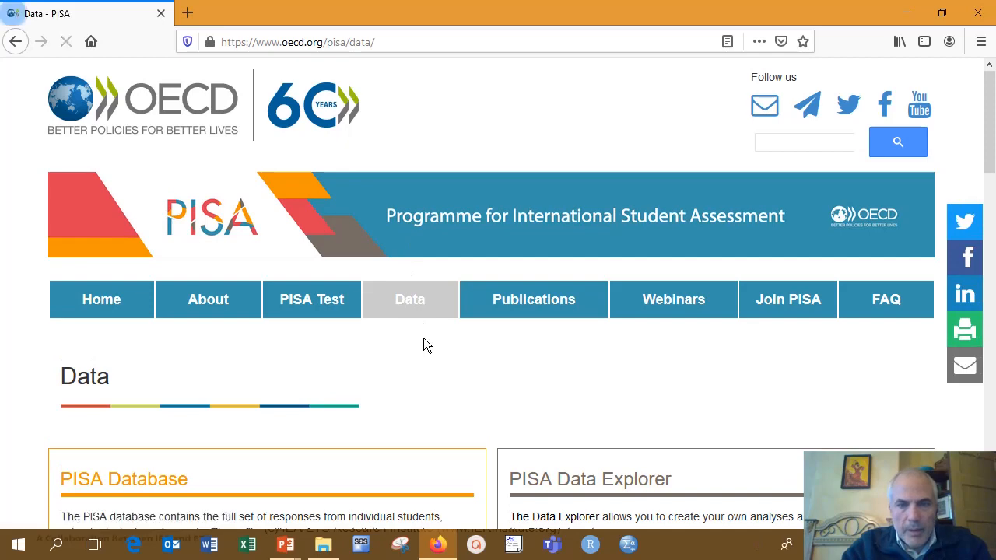
scroll(423, 337, down, 4)
scroll(424, 343, down, 3)
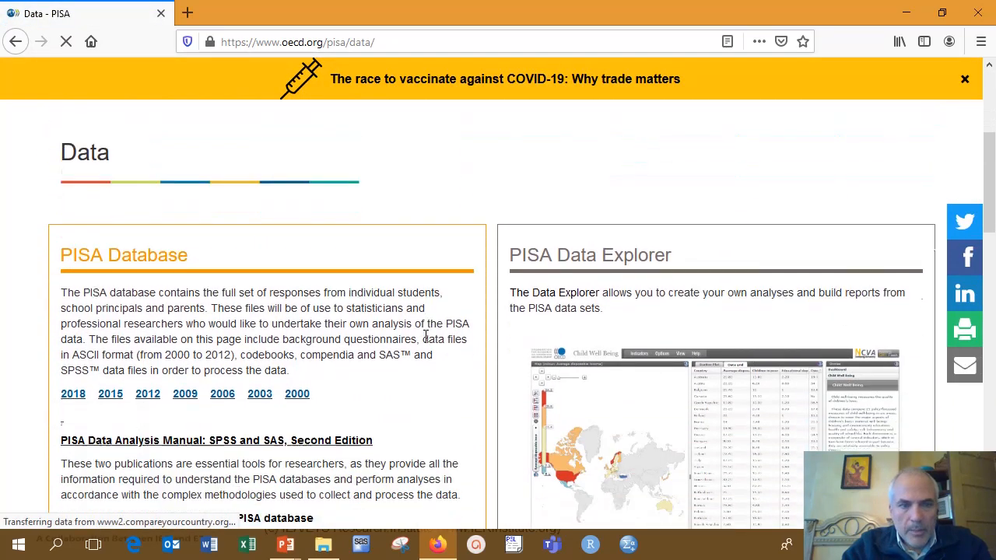
scroll(426, 335, down, 2)
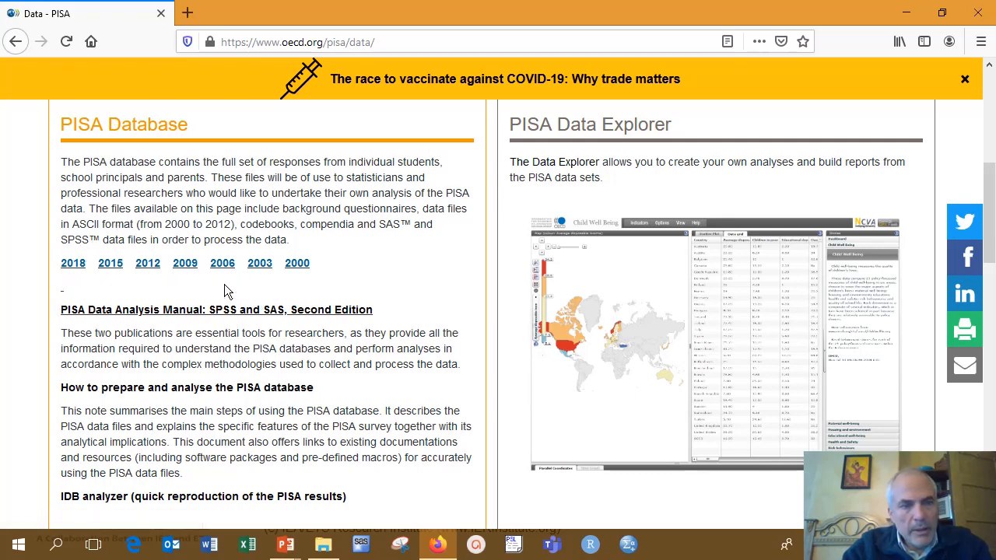
click(76, 269)
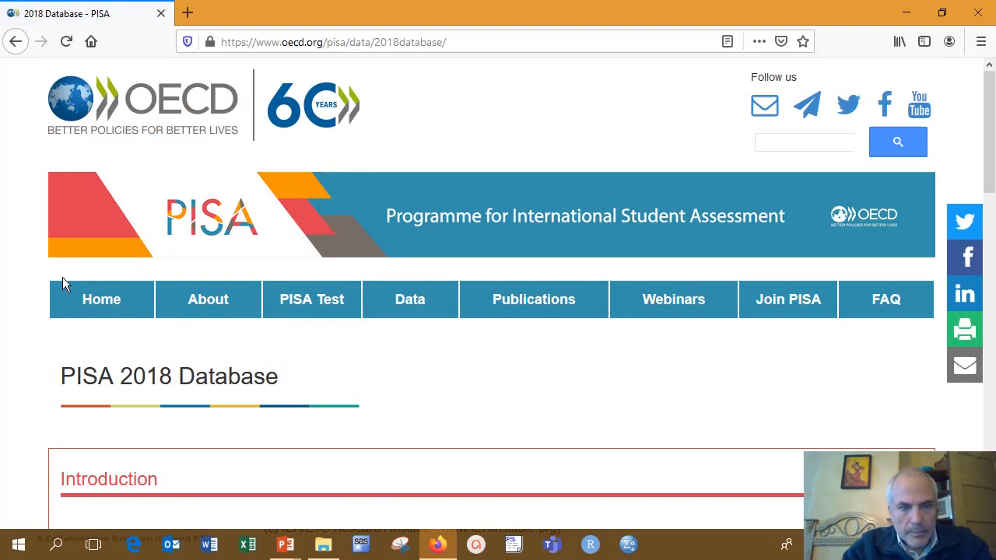
Start saving the linked SAS Student questionnaire data files from the compressed data files section of the PISA 2018 Database page.
scroll(31, 306, down, 5)
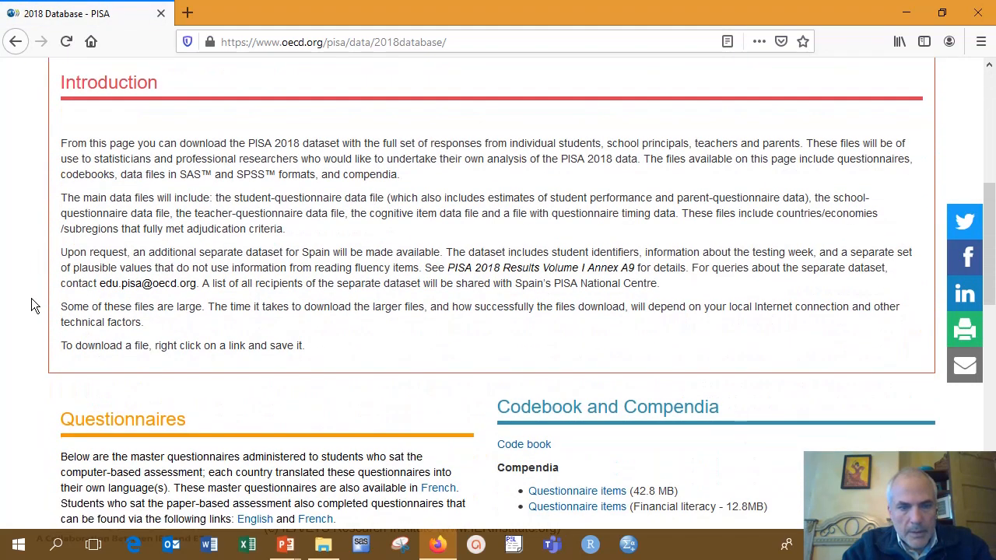
scroll(31, 300, down, 3)
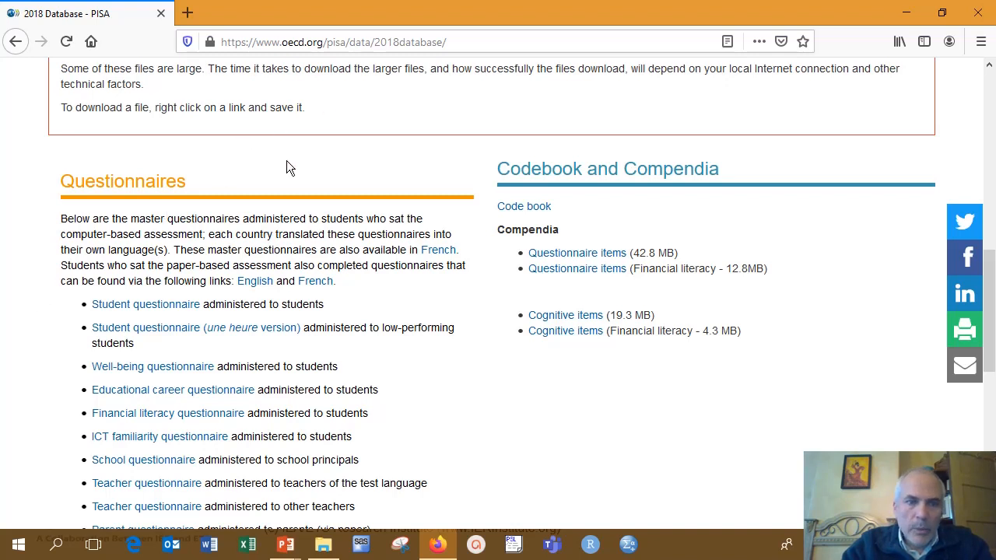
scroll(286, 160, down, 1)
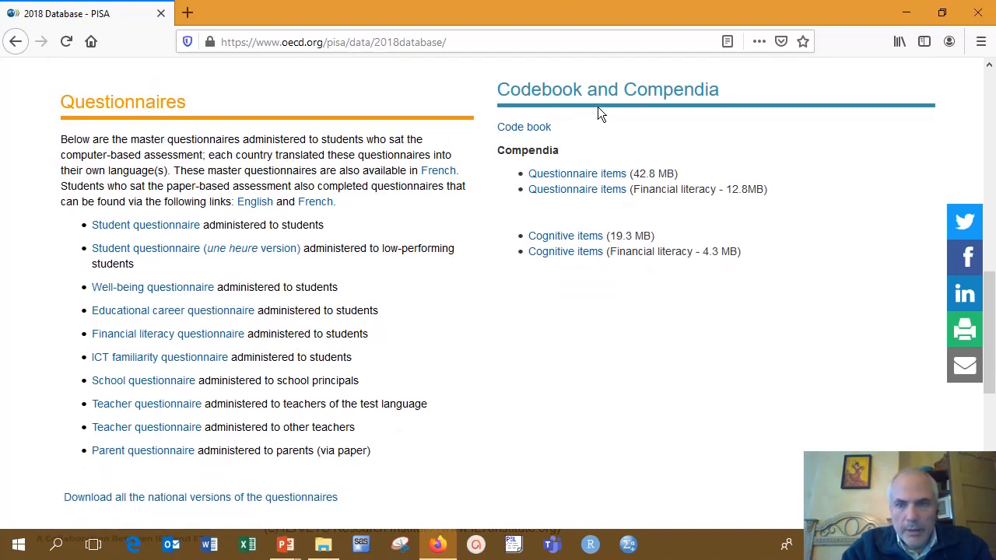
scroll(516, 257, down, 5)
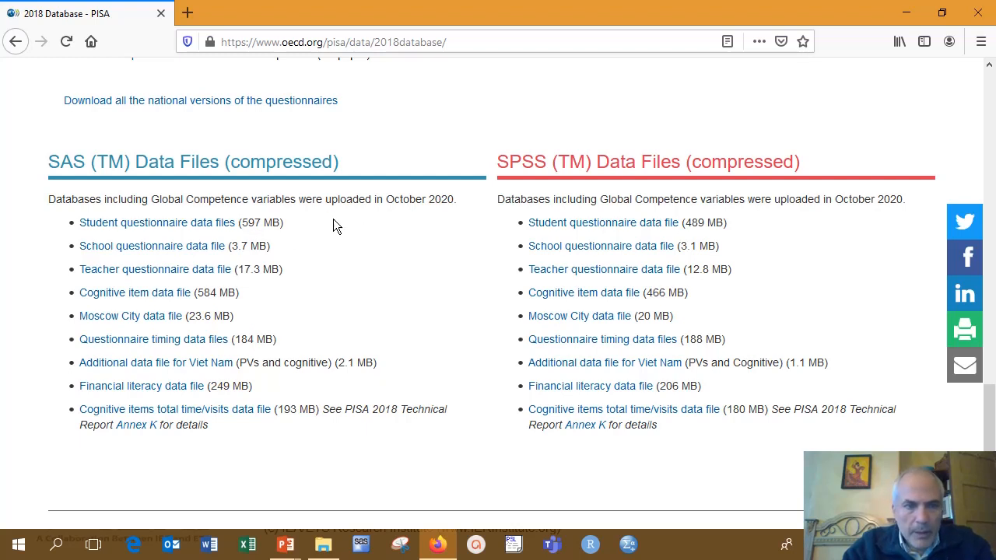
right_click(130, 230)
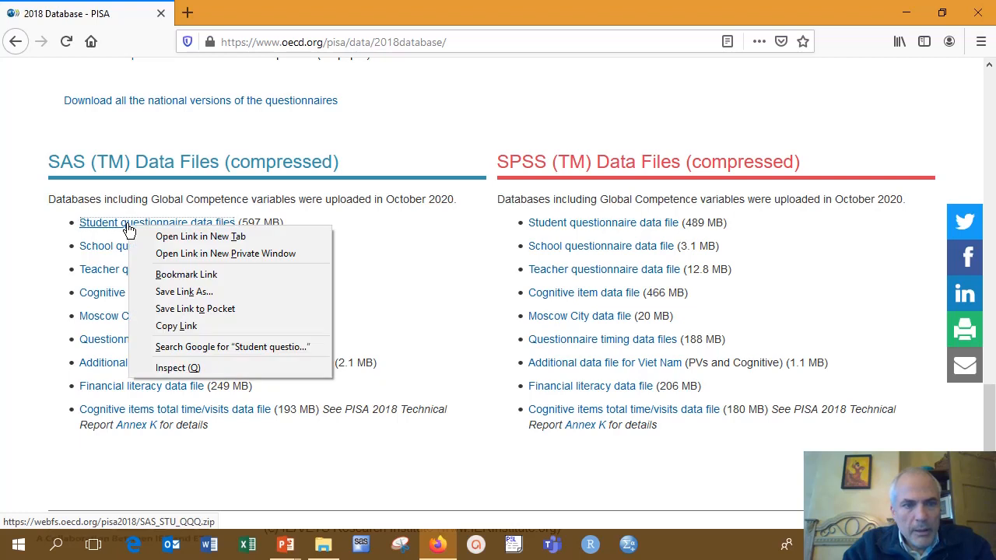
click(173, 294)
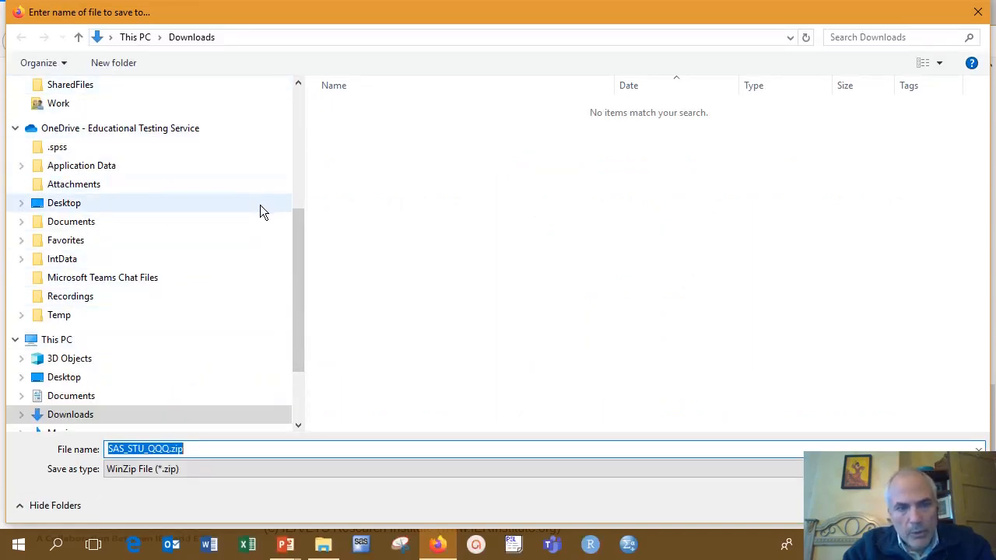
Try to save SAS_STU_QQQ.zip into the Data folder of PISA 2018, located in IERI_Academy_IDB under Temp on OSDisk.
drag(296, 211, 291, 288)
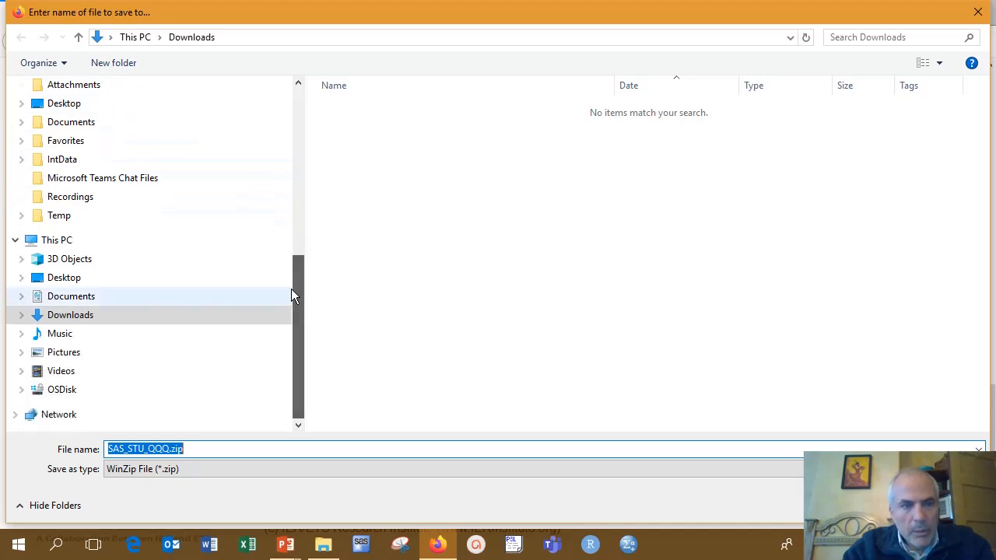
click(133, 392)
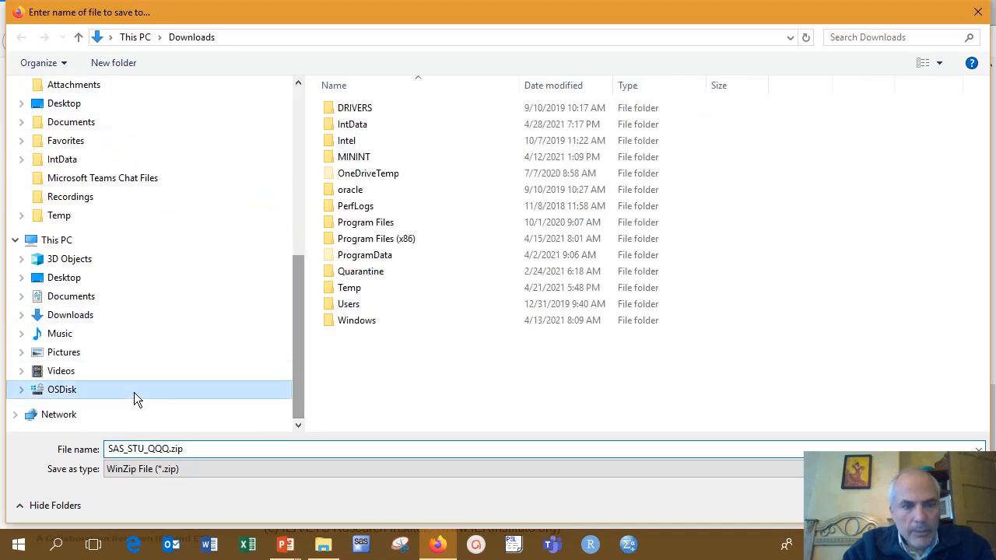
double_click(385, 290)
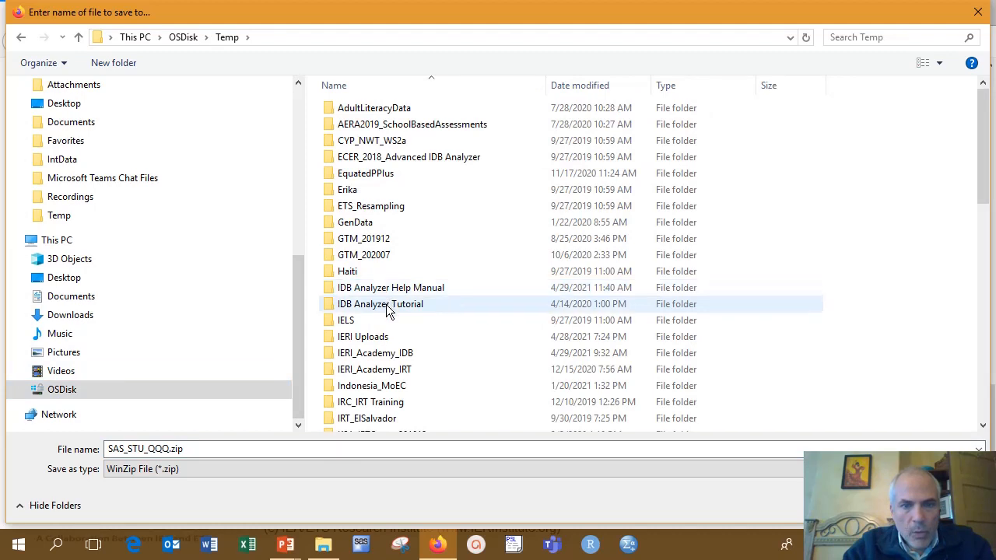
double_click(379, 354)
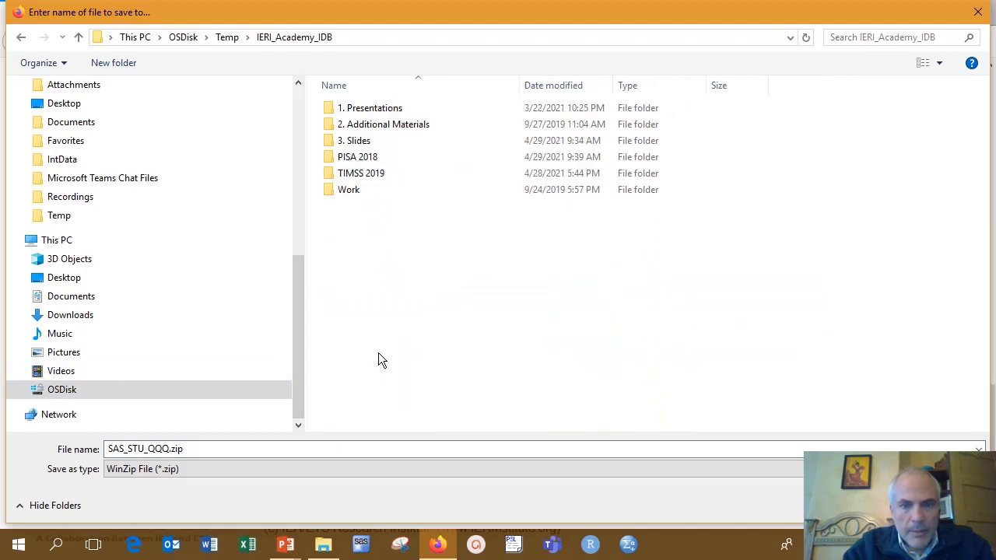
double_click(391, 157)
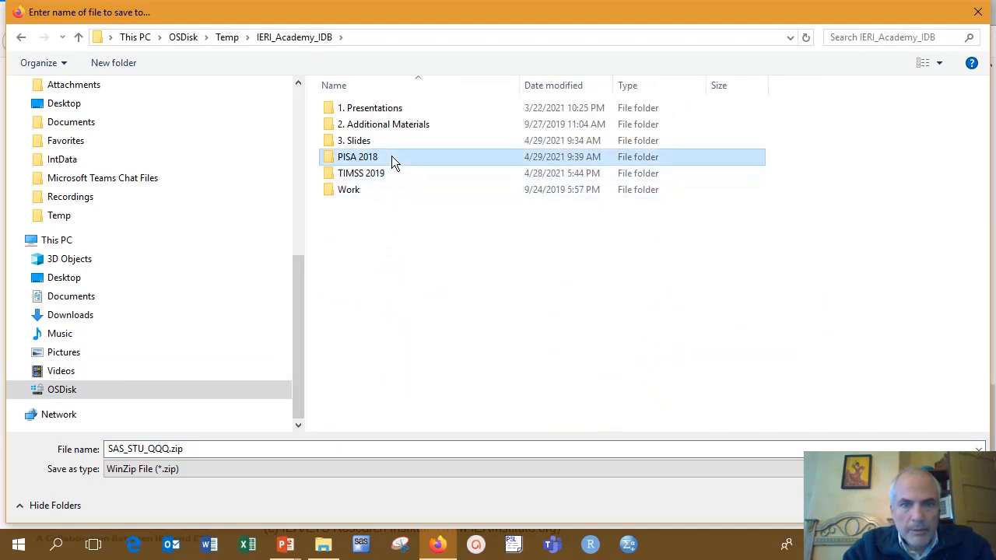
double_click(389, 123)
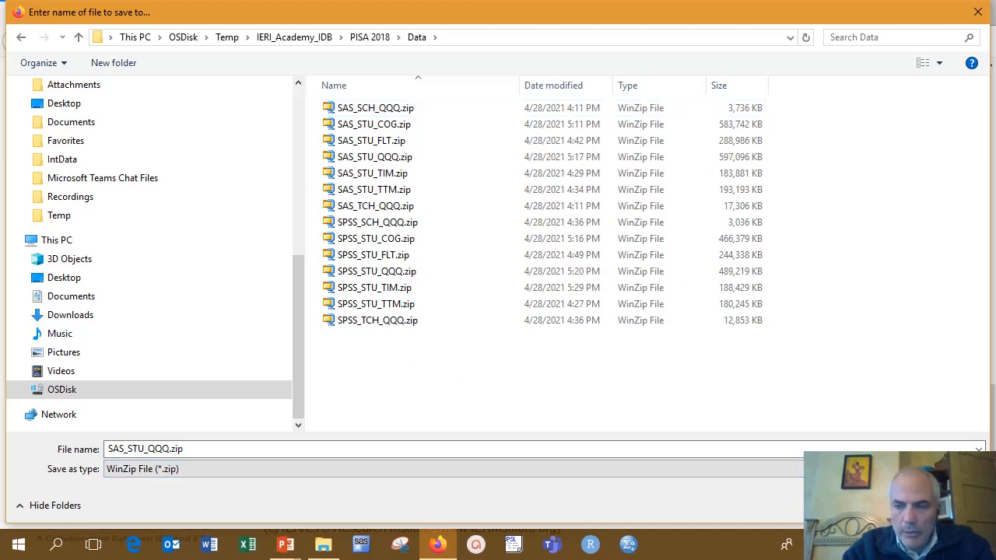
key(Return)
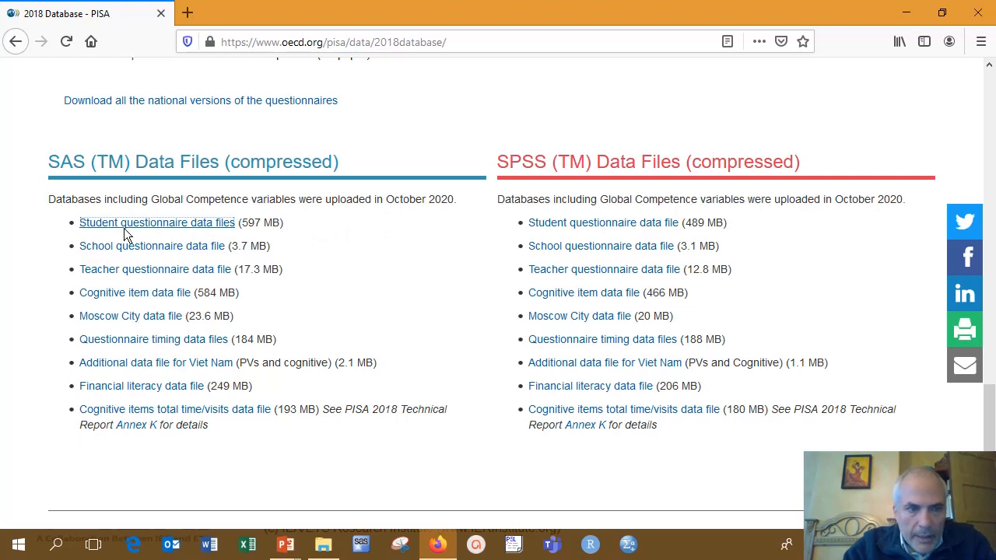
click(211, 230)
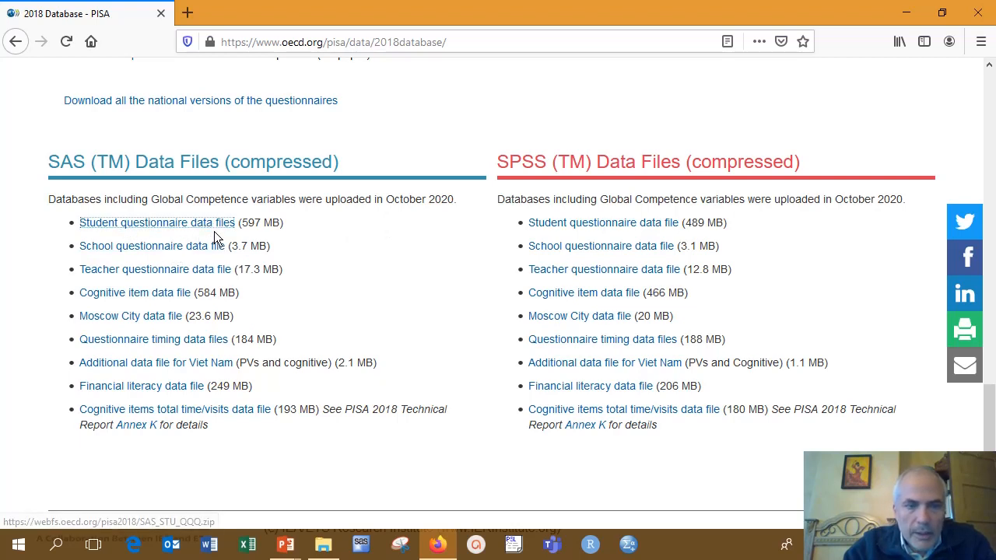
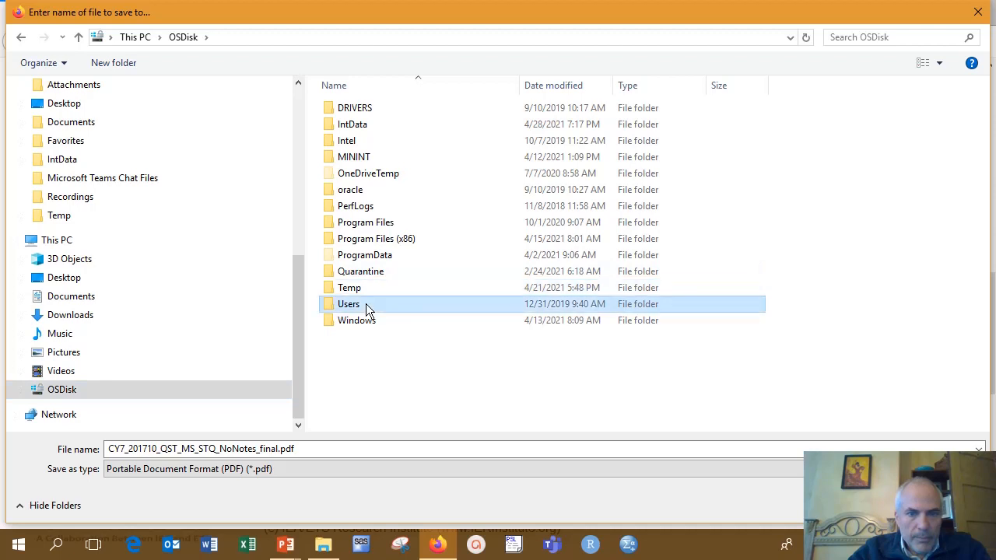
Try to save CY7_201710_QST_MS_STQ_NoNotes_final.pdf in the PISA 2018 Questionnaires folder, declining to replace the existing file and cancelling the save.
double_click(366, 289)
double_click(346, 354)
double_click(404, 162)
double_click(401, 148)
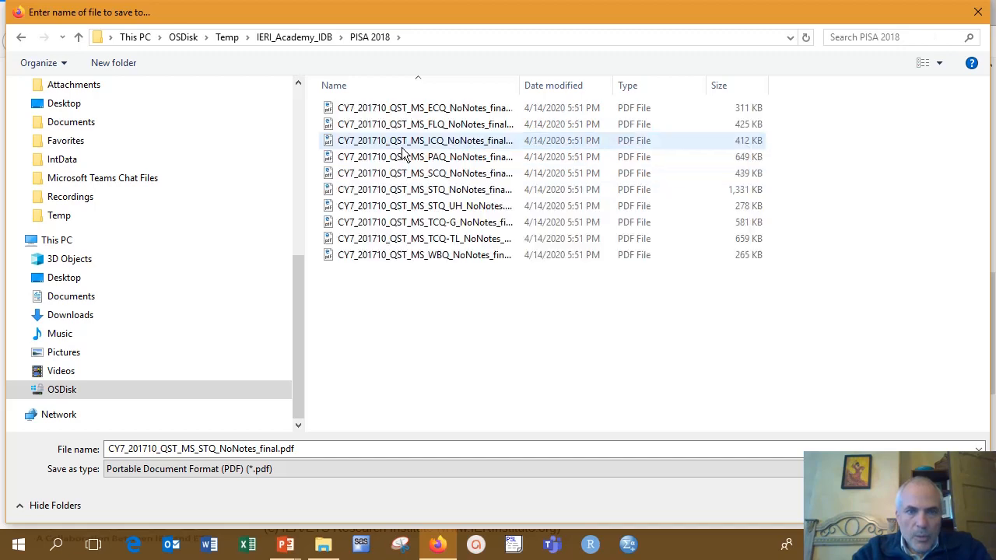
drag(519, 84, 625, 82)
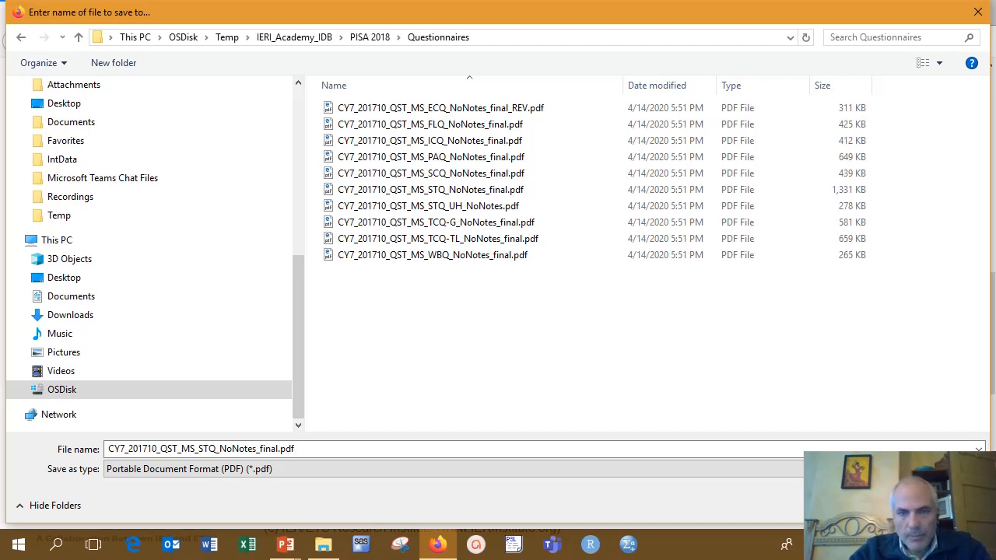
key(Return)
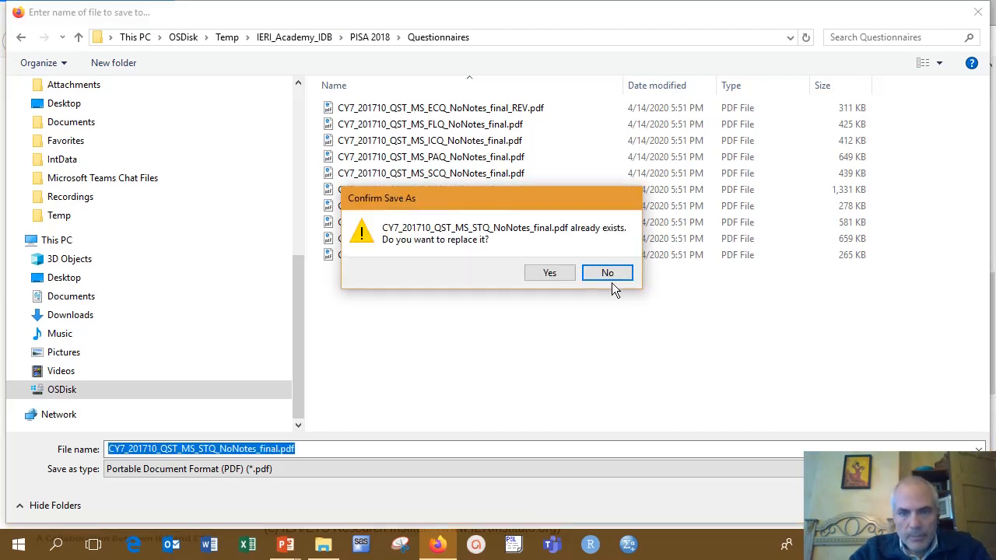
click(609, 277)
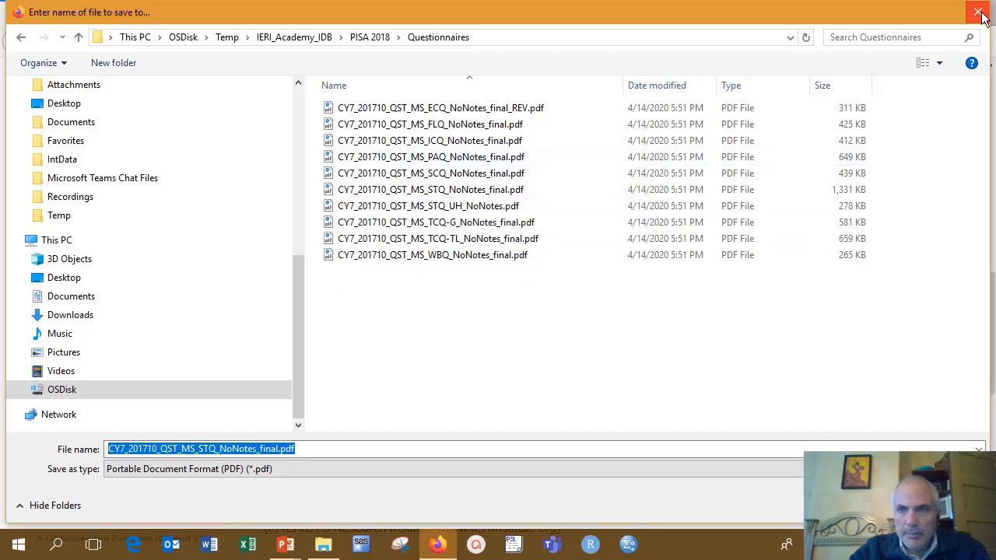
click(978, 13)
Download the PISA 2018 code book from the Codebook and Compendia section and check its download progress.
scroll(400, 199, up, 4)
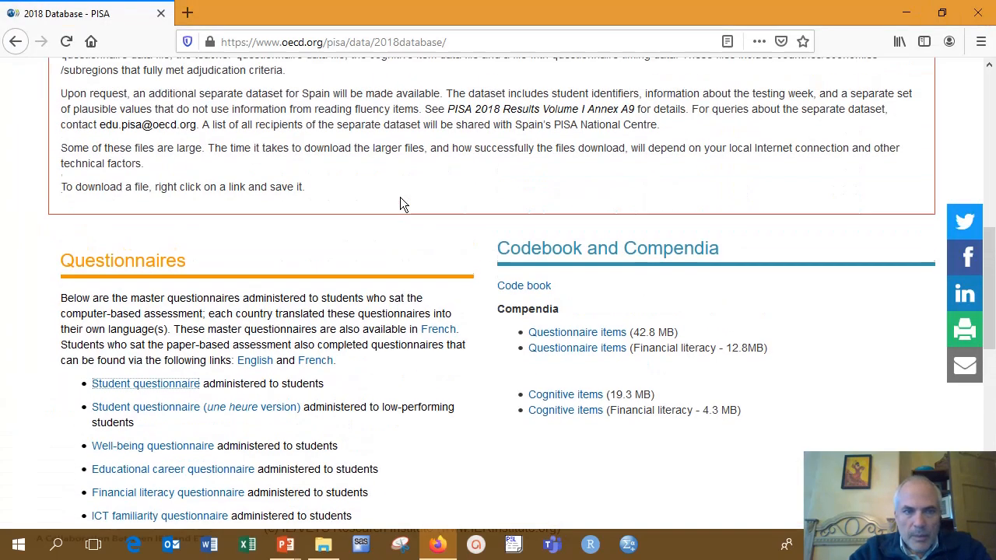
scroll(402, 200, up, 3)
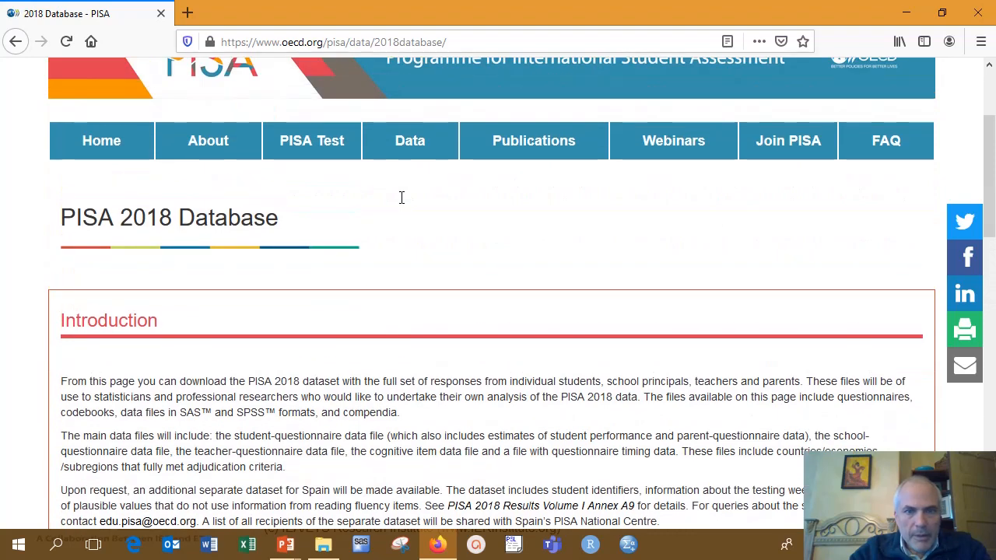
scroll(401, 198, down, 5)
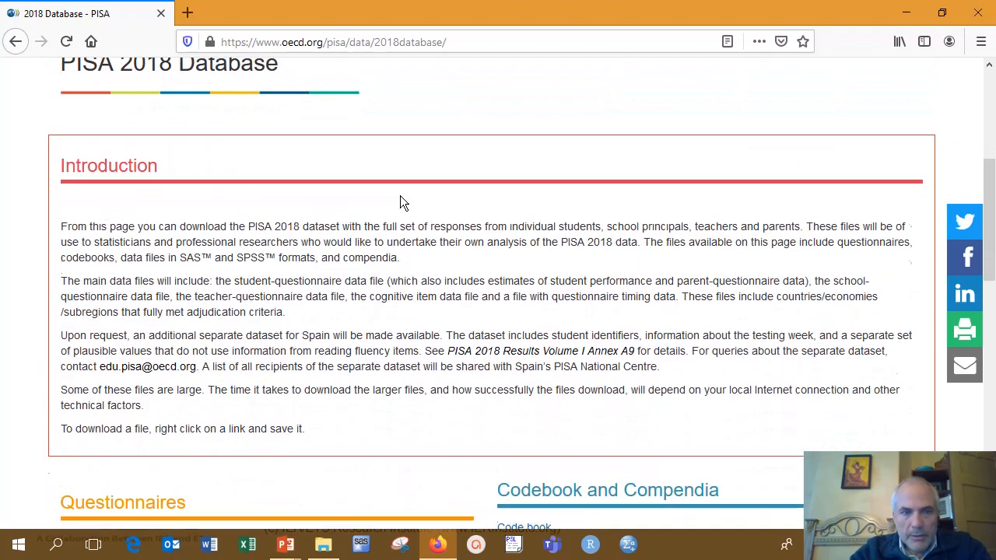
scroll(404, 197, down, 1)
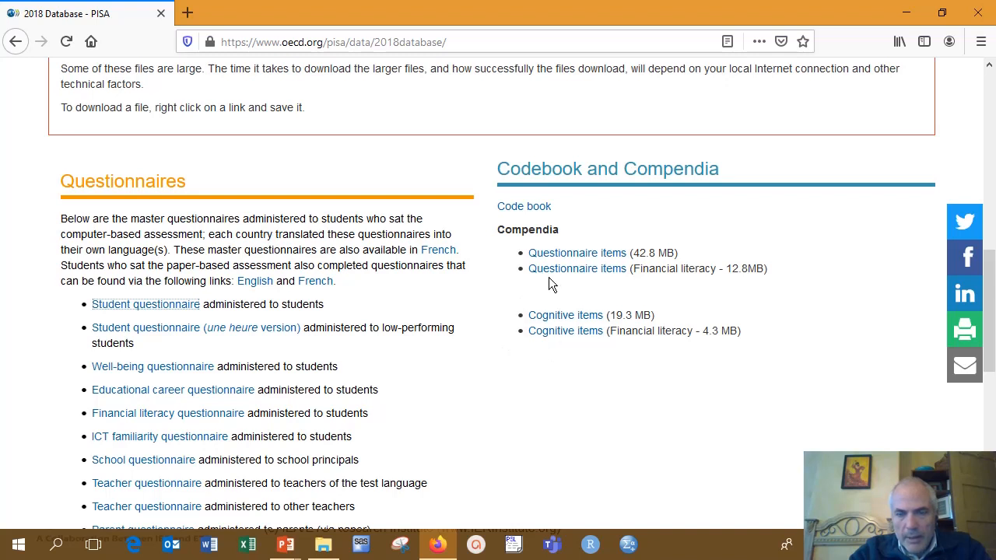
click(531, 212)
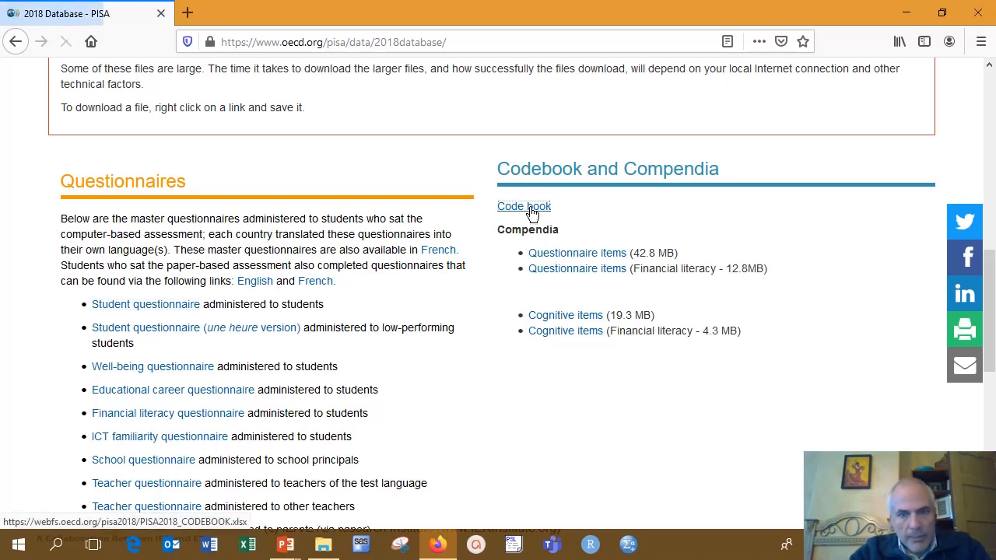
click(724, 465)
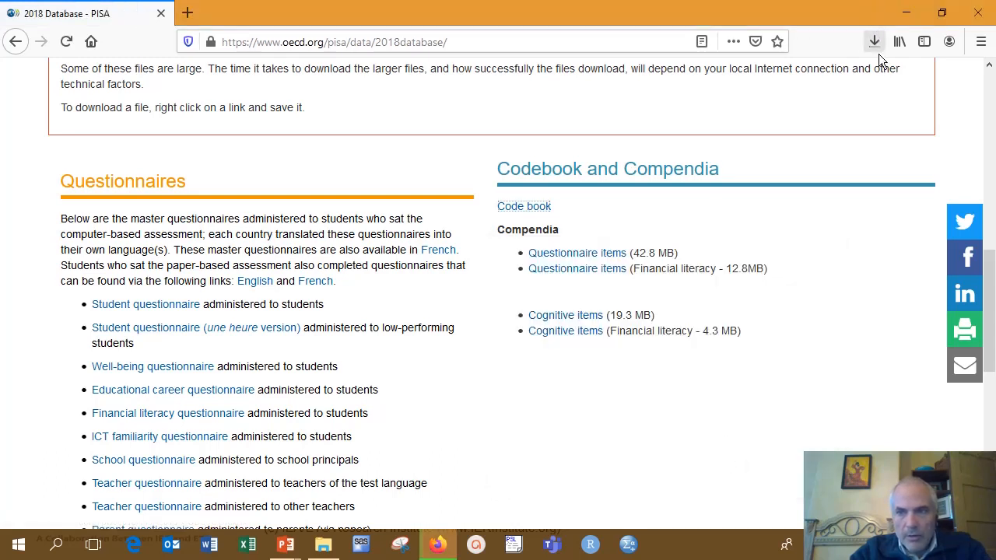
click(875, 44)
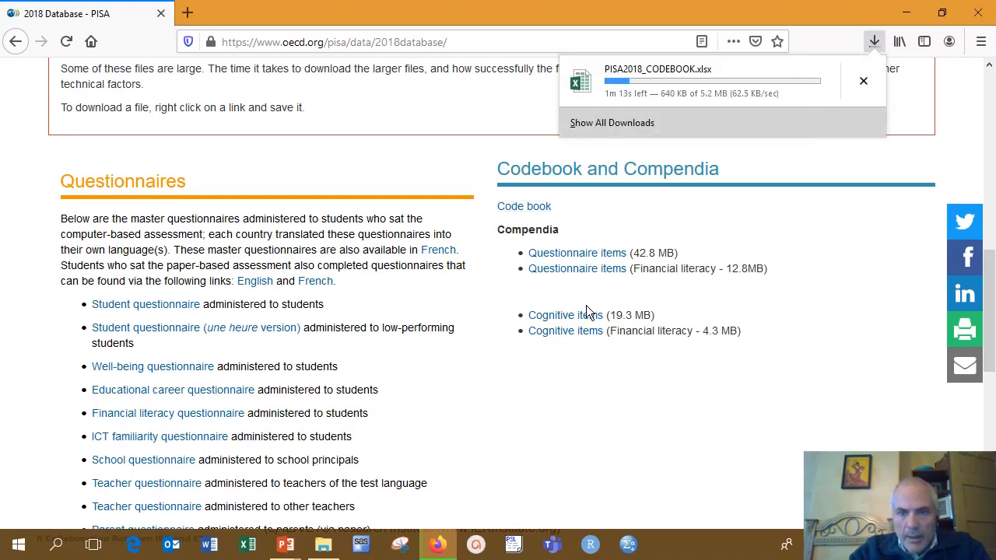
click(487, 336)
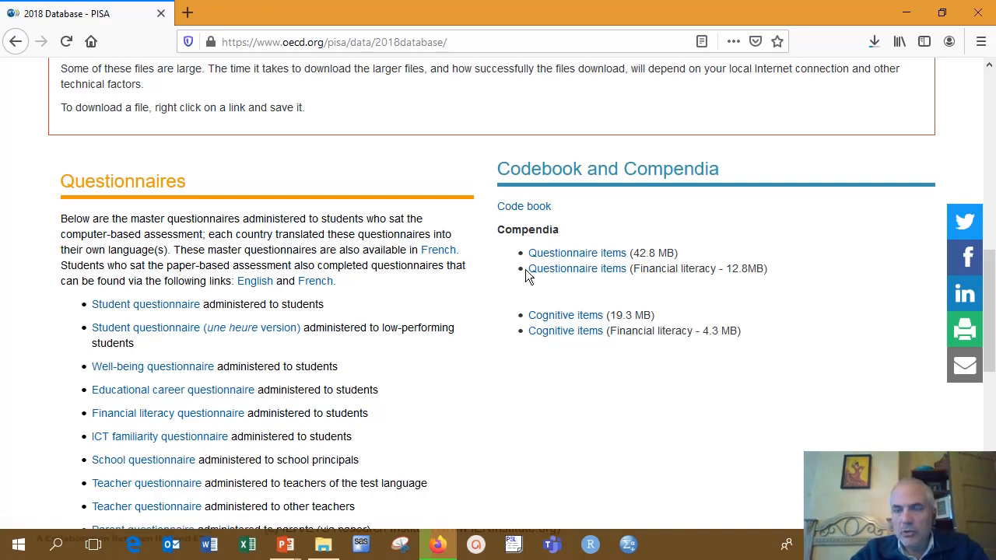
Open the PISA site's Publications page to view the PISA results and methodology lists, minimizing the Excel start-up window.
scroll(505, 251, up, 6)
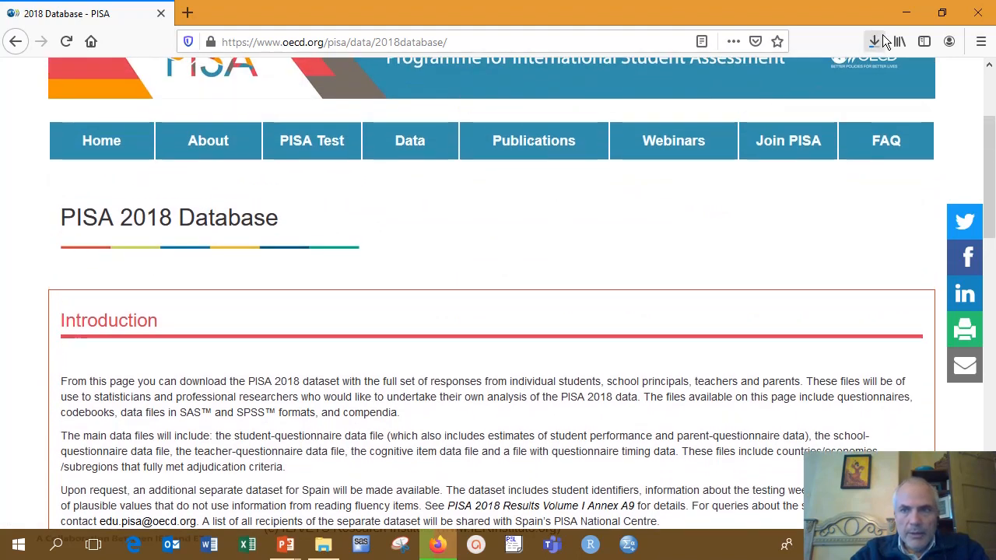
scroll(600, 229, up, 2)
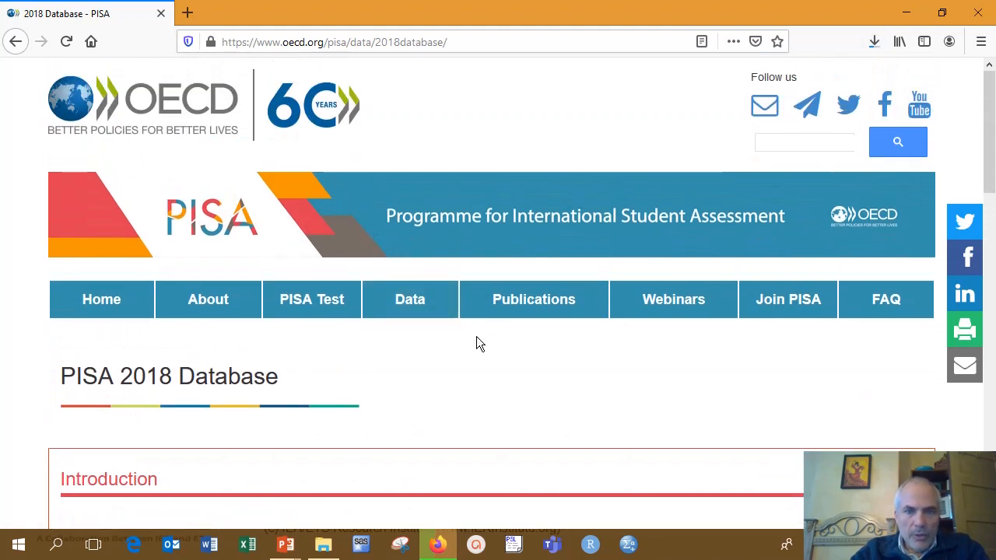
click(526, 309)
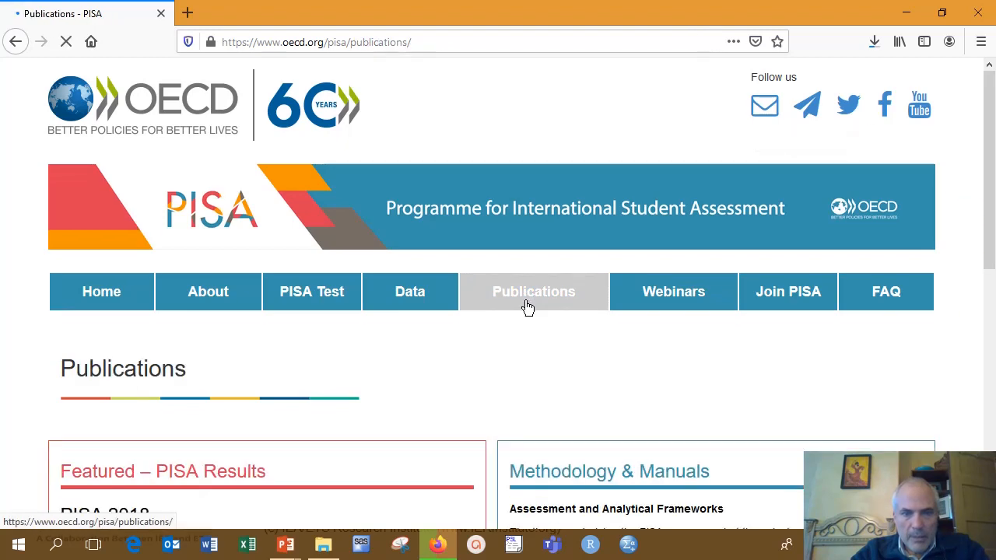
scroll(419, 370, down, 4)
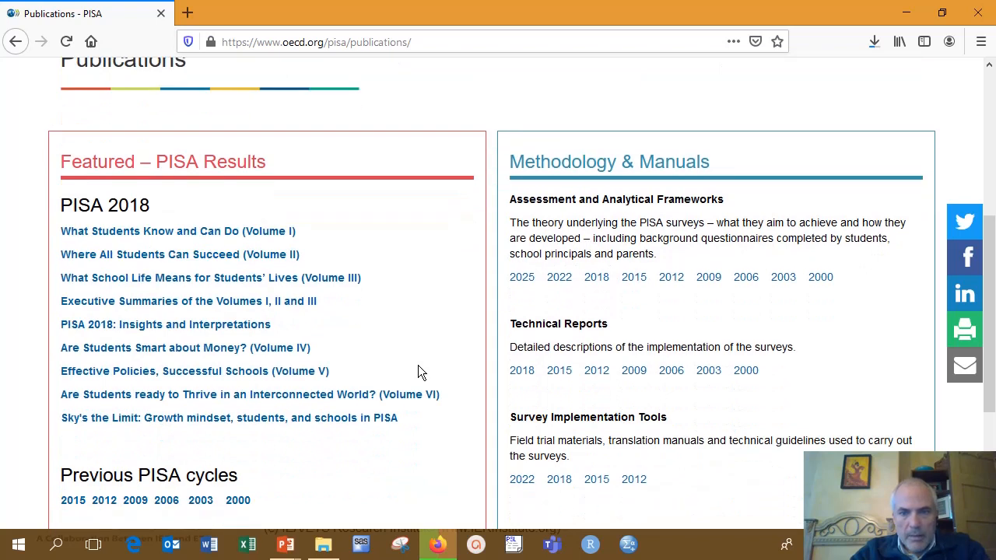
scroll(417, 365, down, 1)
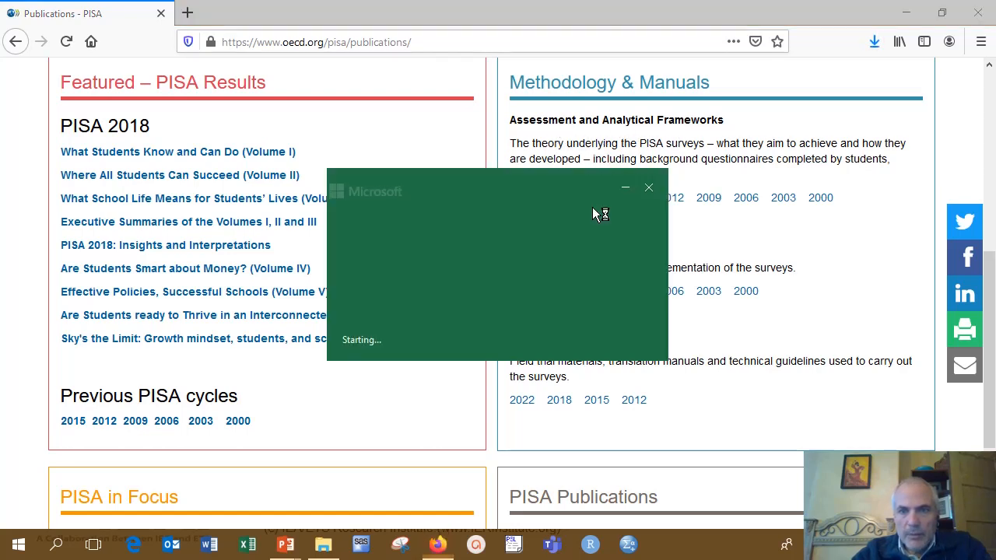
click(626, 188)
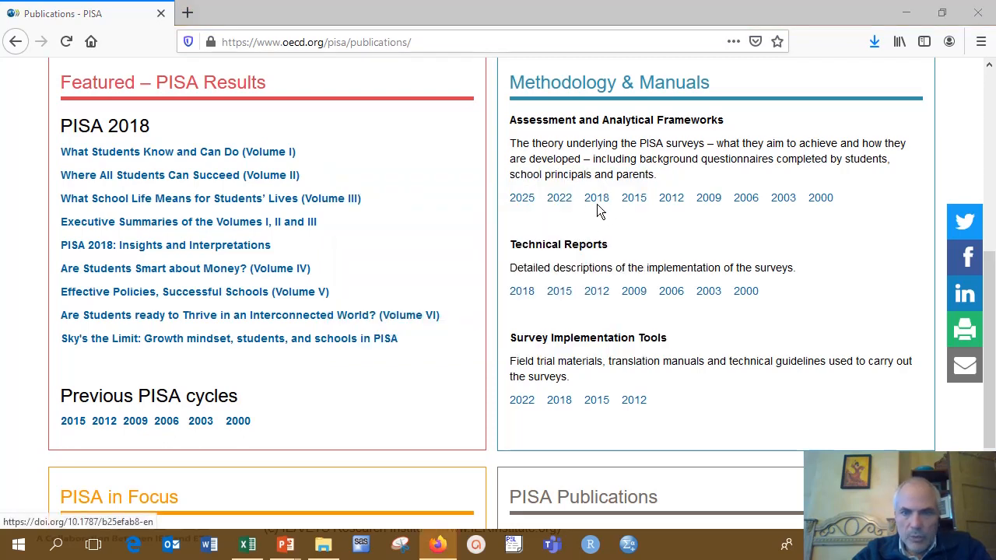
Look through the chapters and annexes of the 2018 Technical Report, and return to the Publications page to view its remaining sections.
click(523, 296)
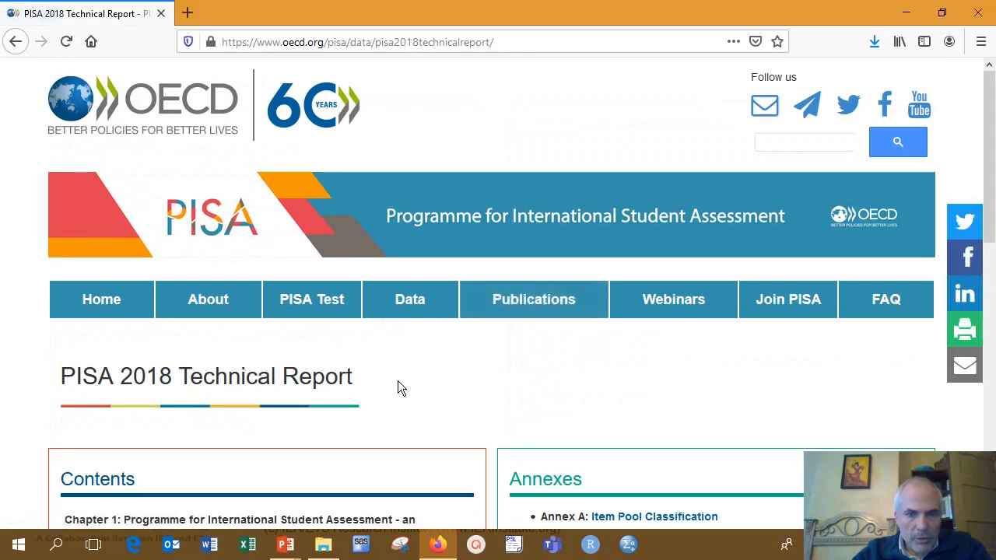
scroll(452, 356, down, 4)
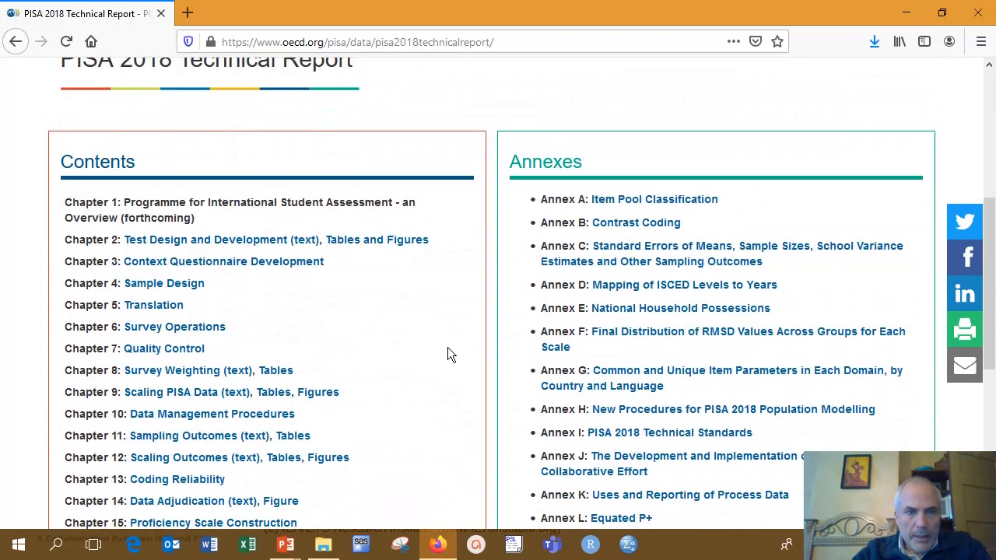
scroll(420, 331, down, 1)
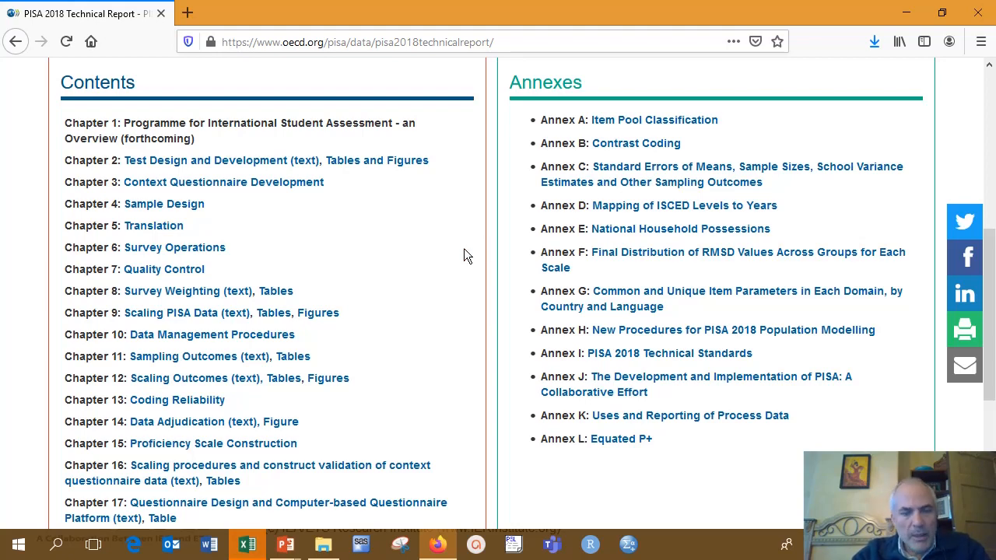
scroll(464, 250, down, 4)
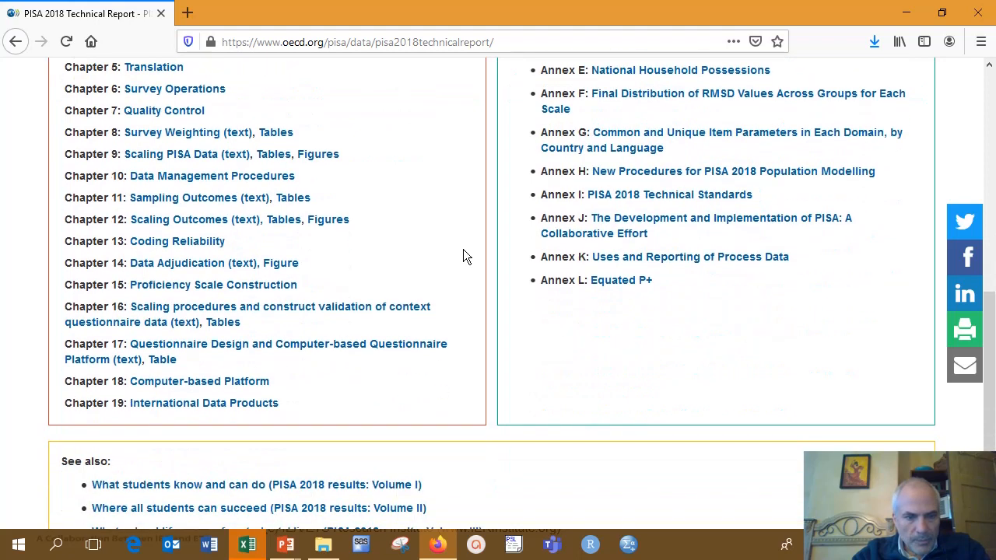
scroll(463, 256, down, 3)
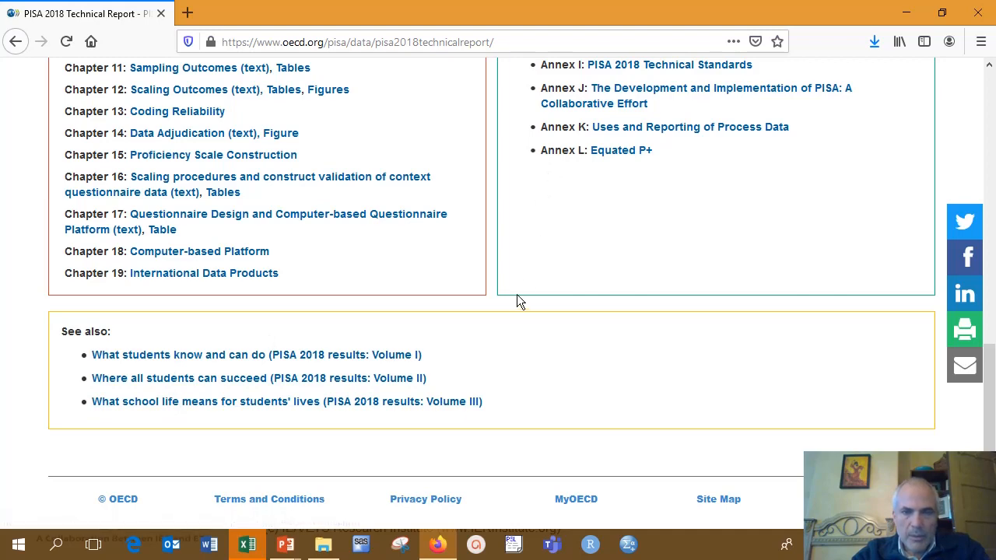
scroll(517, 280, up, 3)
scroll(516, 275, up, 8)
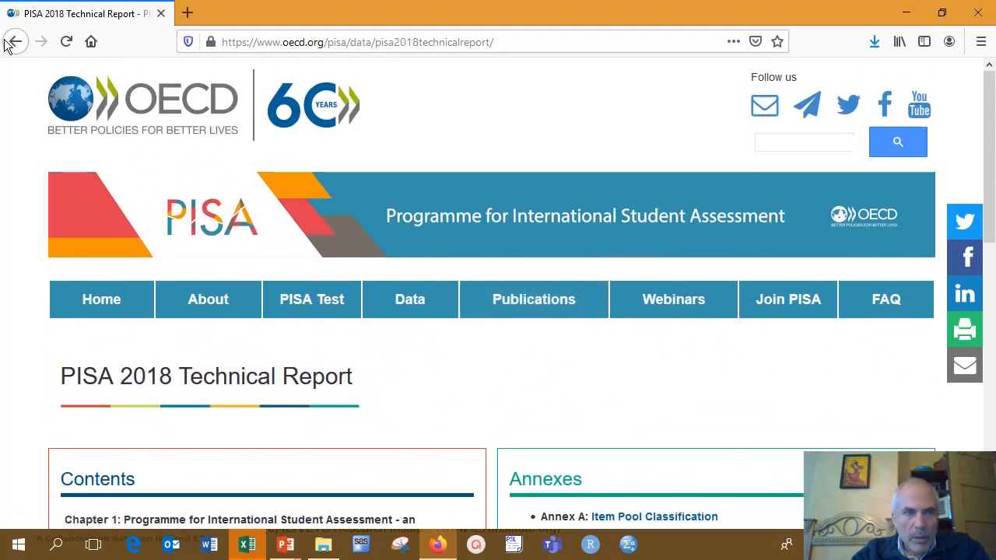
click(16, 42)
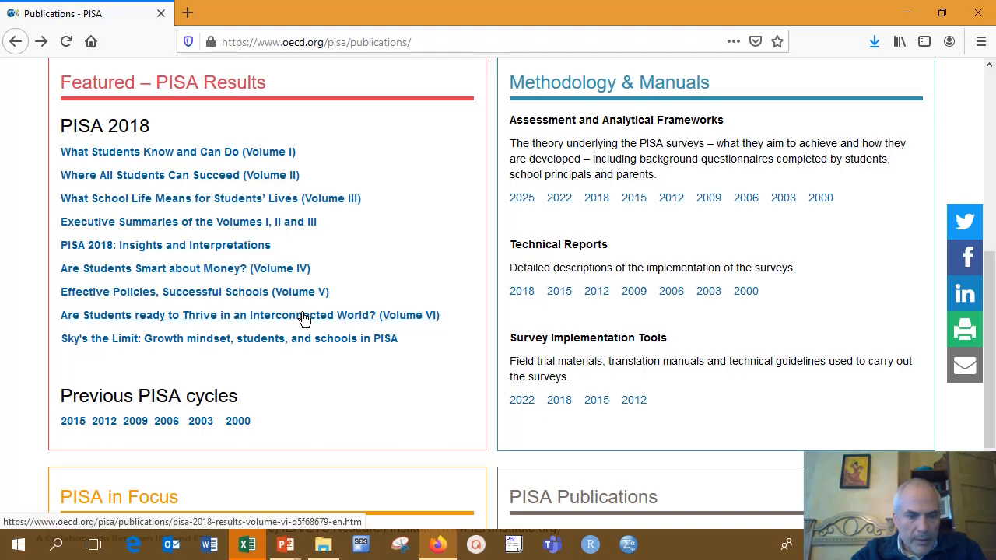
scroll(290, 374, down, 3)
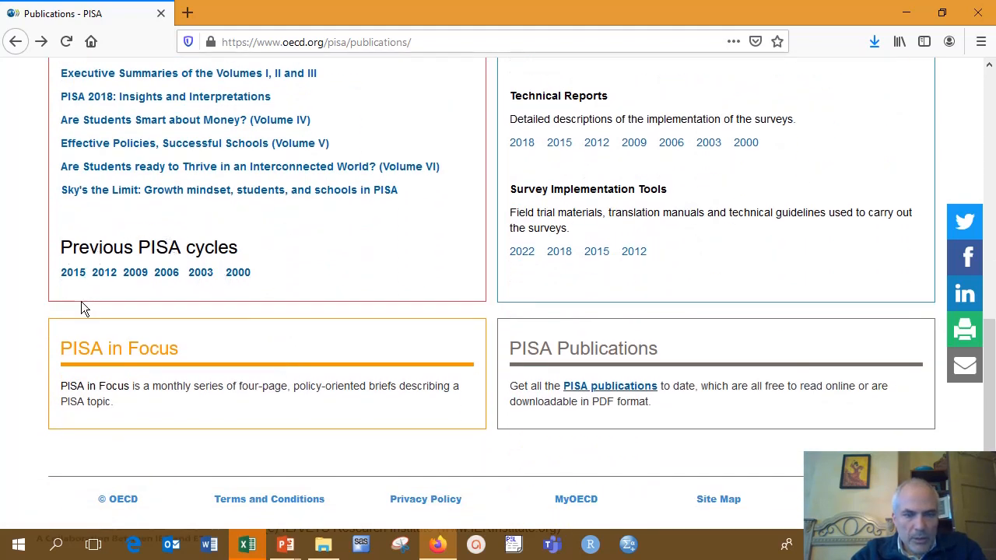
Return to the PISA site's Data page, dismiss the COVID-19 banner, and open the PISA Data Explorer.
scroll(392, 247, up, 8)
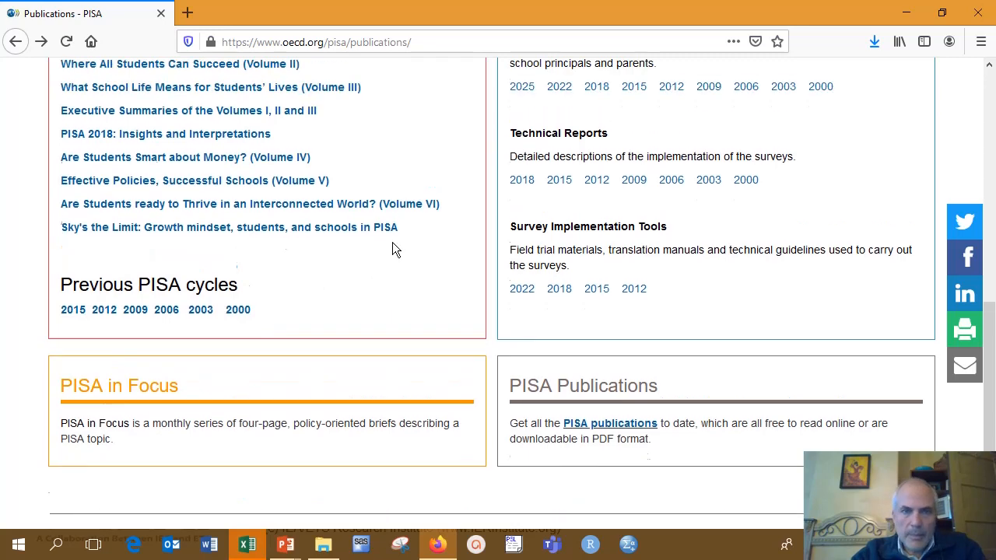
scroll(389, 246, up, 2)
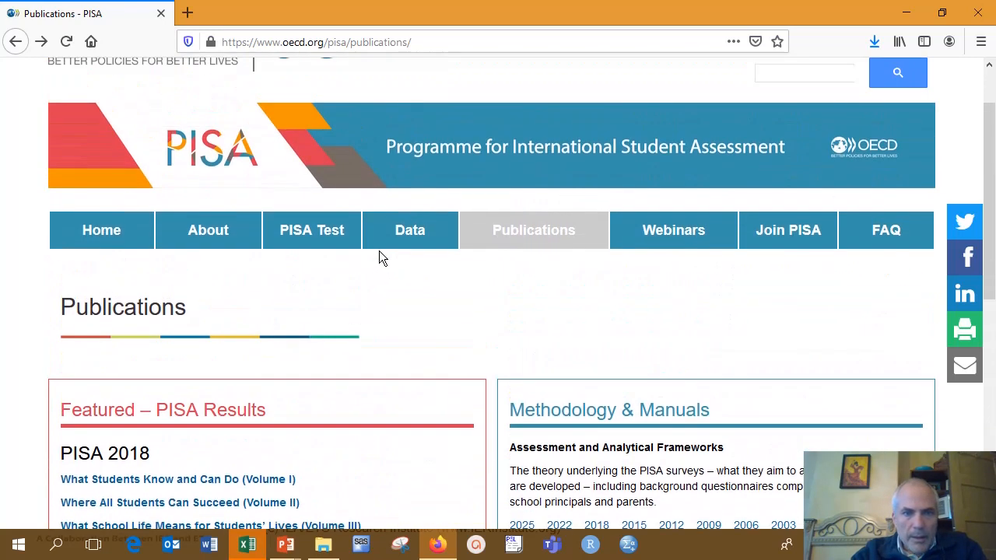
click(431, 234)
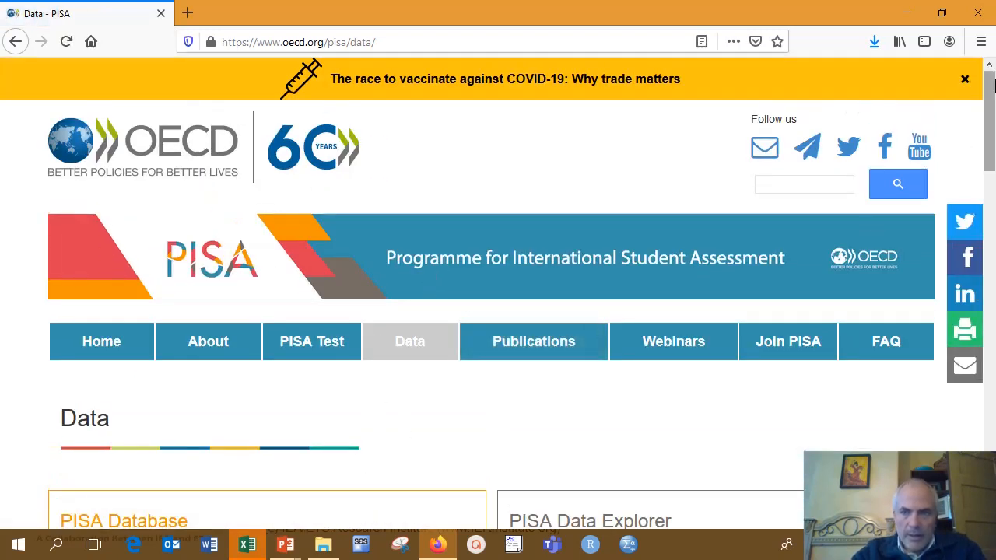
click(965, 79)
scroll(462, 360, down, 5)
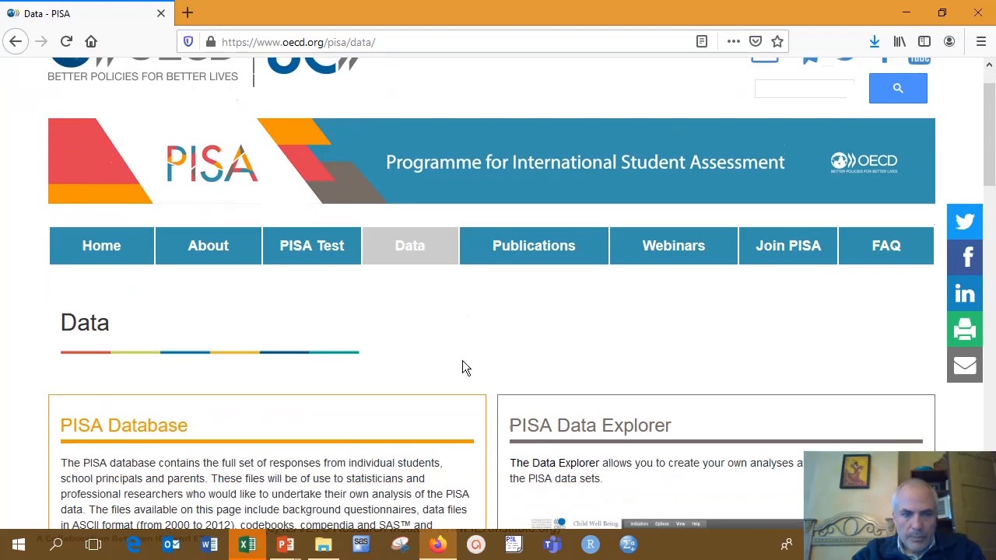
scroll(464, 355, down, 3)
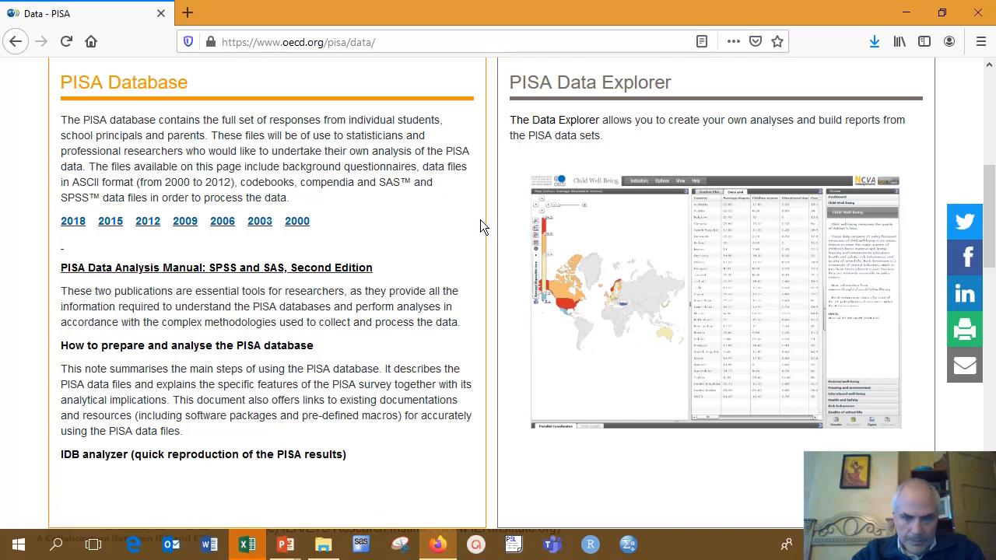
scroll(462, 225, up, 2)
click(633, 368)
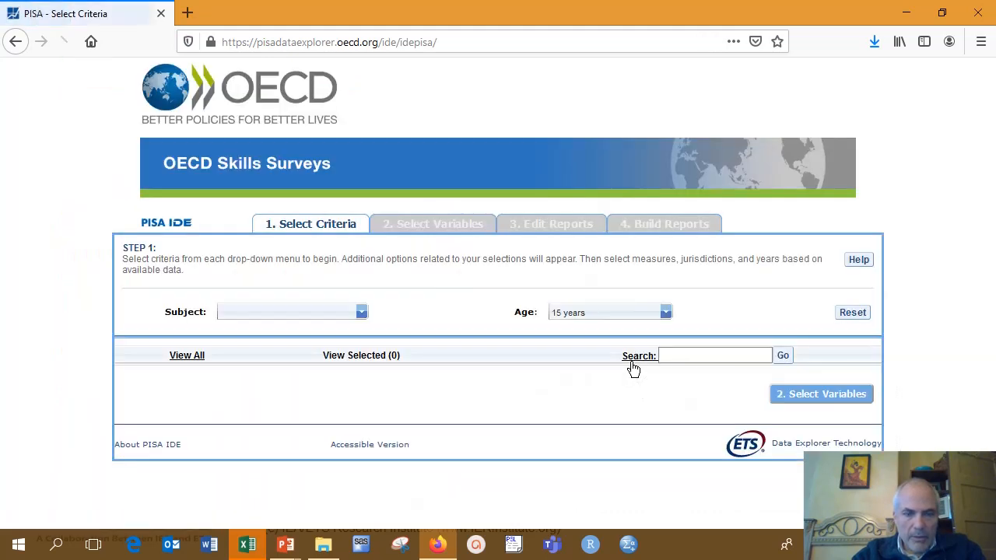
Set the subject to Reading, Mathematics and Science and look through the available measures and jurisdictions.
click(362, 310)
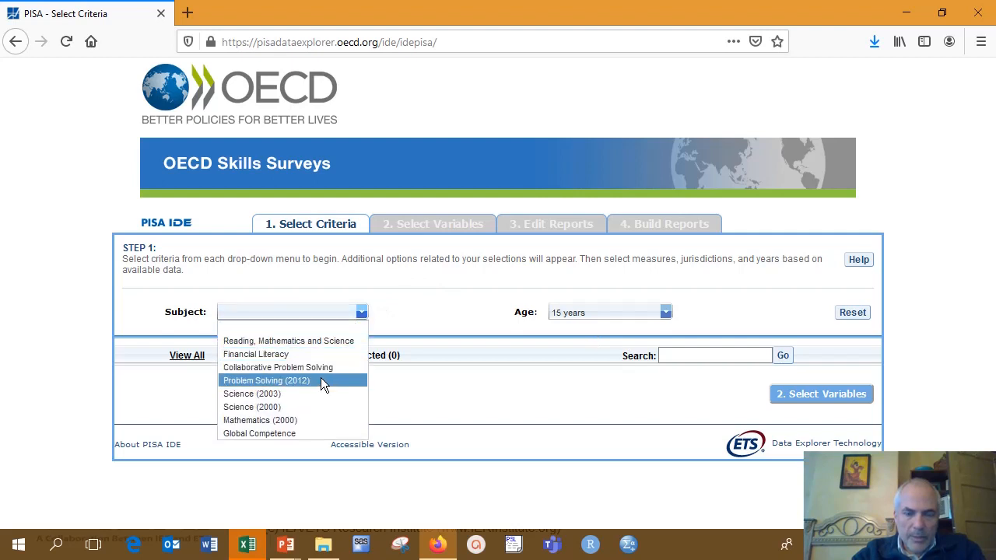
click(358, 314)
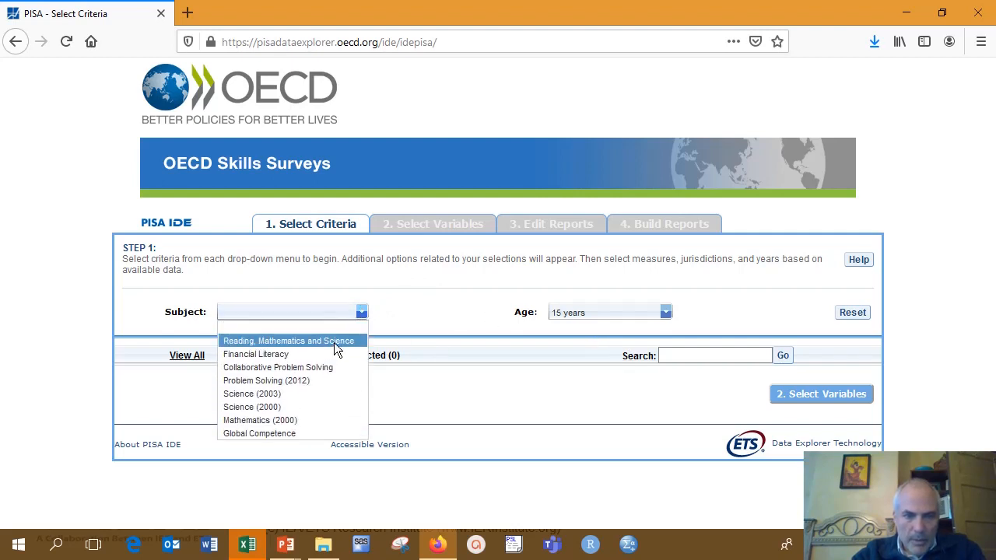
click(331, 342)
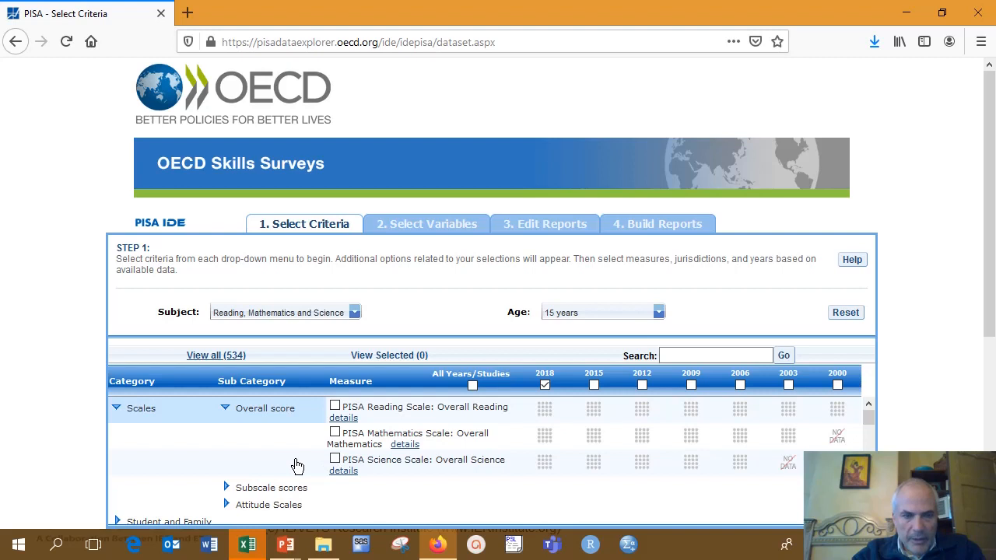
scroll(297, 465, down, 3)
drag(986, 243, 991, 344)
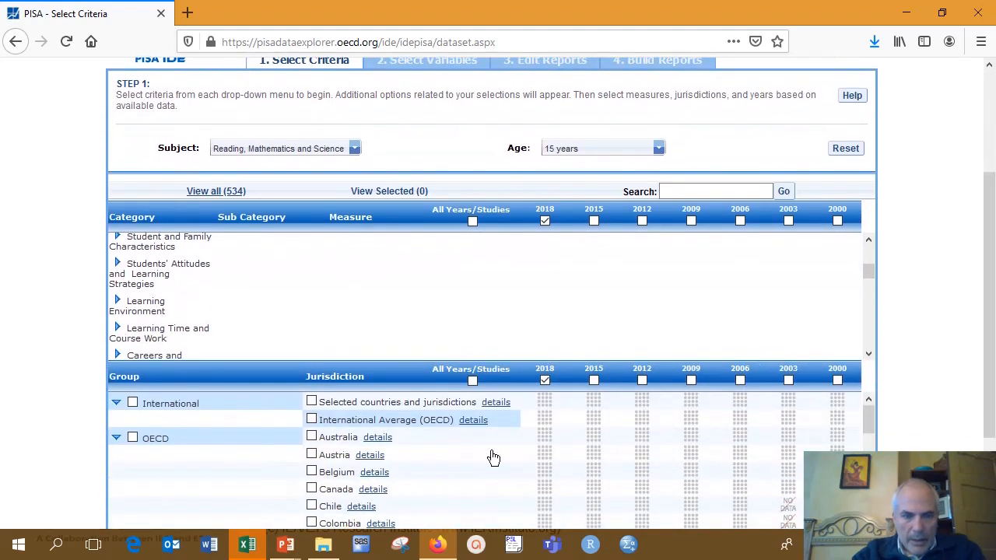
scroll(476, 462, down, 2)
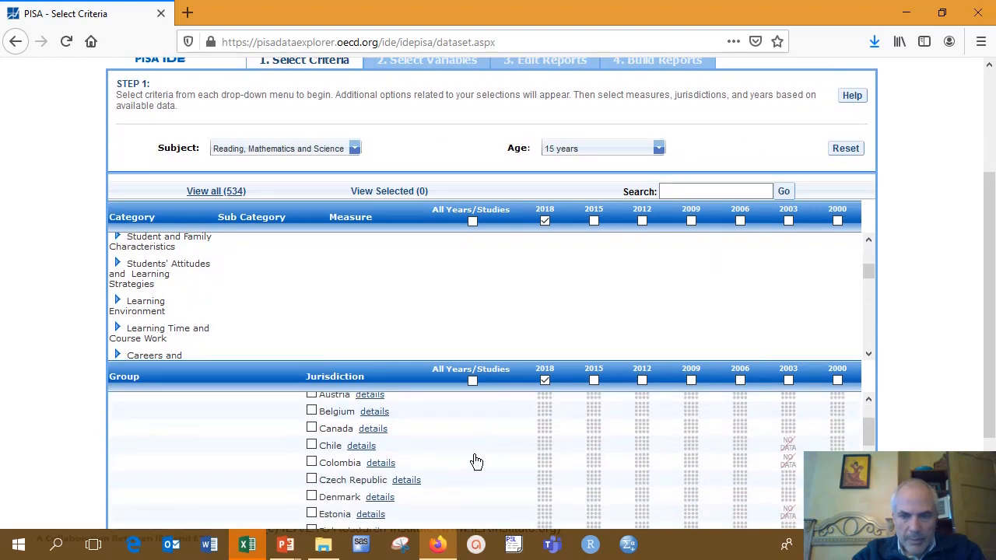
scroll(476, 462, up, 2)
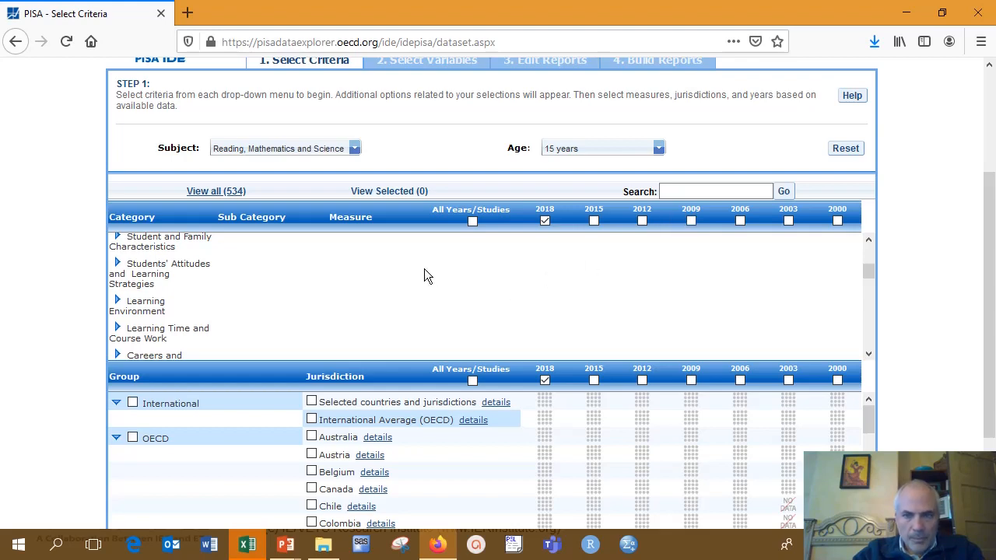
Switch to Excel, enable editing of PISA2018_CODEBOOK.xlsx, and examine the variables, value labels and counts on the CY07_MSU_STU_QQQ sheet.
click(247, 544)
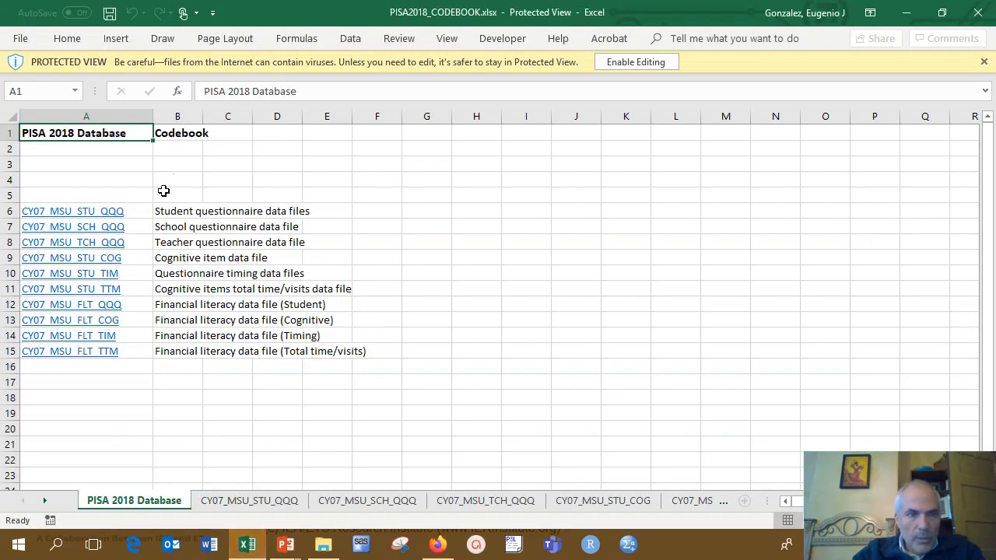
click(645, 64)
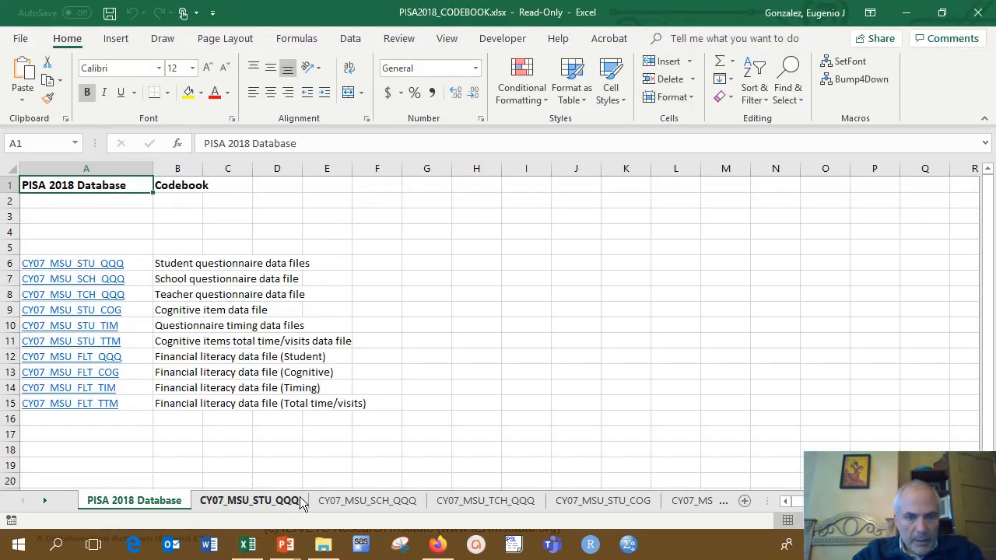
click(277, 506)
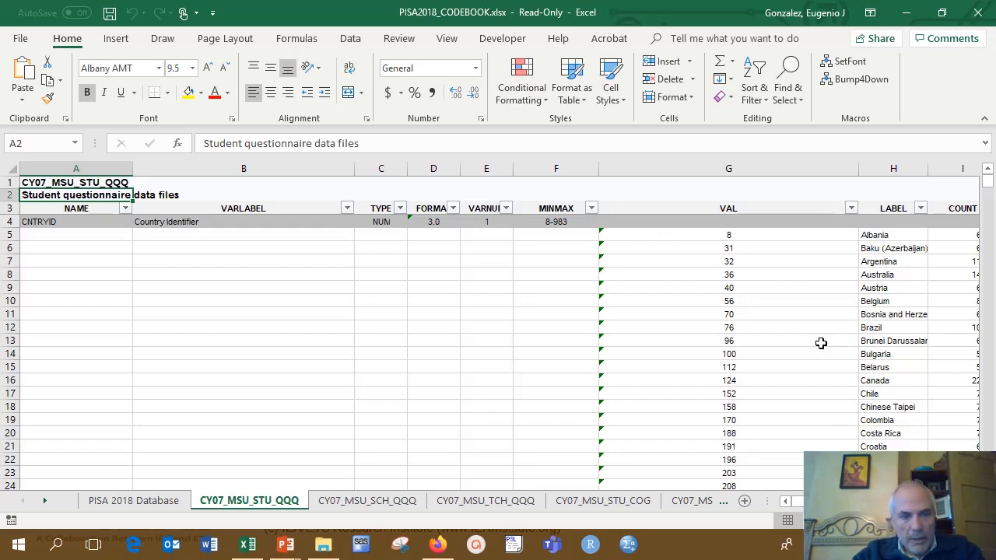
scroll(825, 339, down, 18)
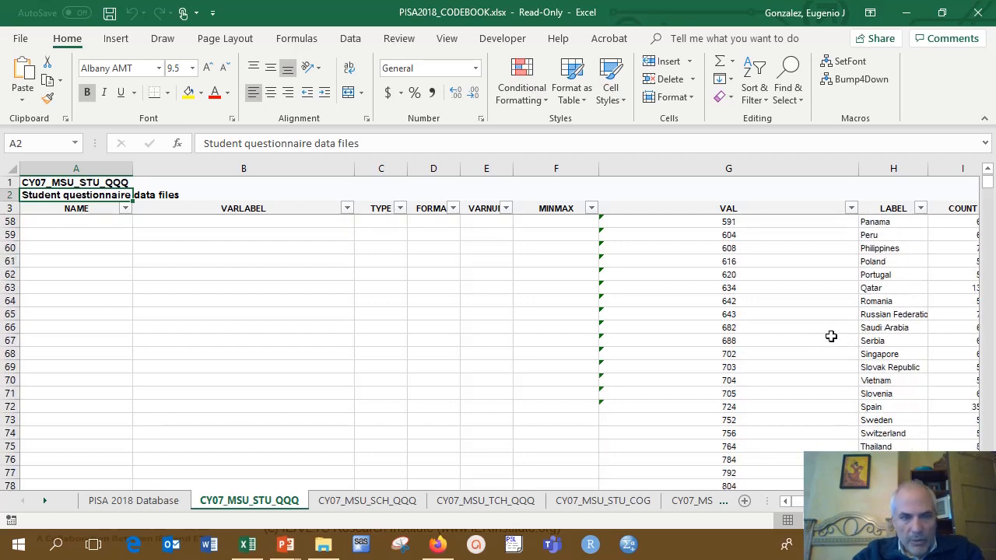
scroll(830, 336, down, 7)
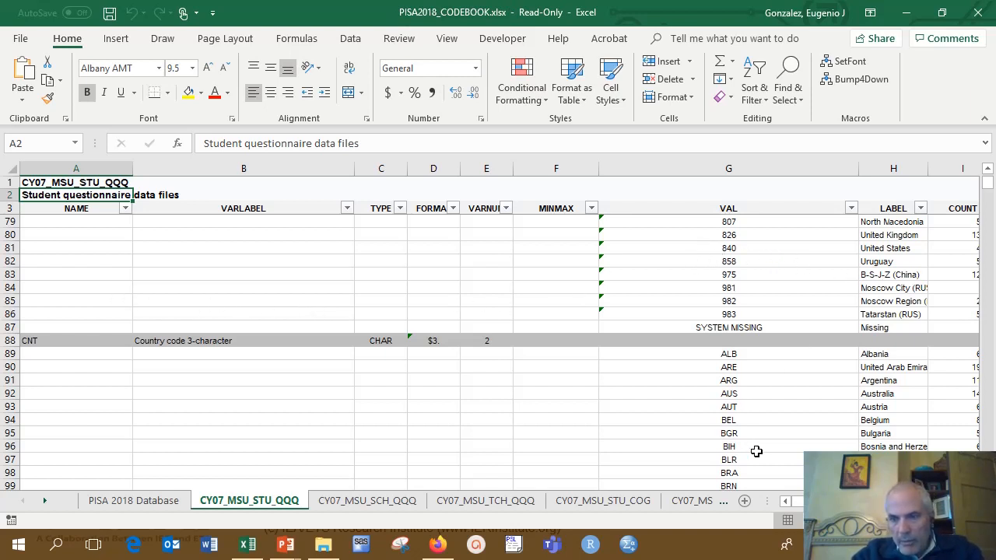
scroll(498, 334, right, 2)
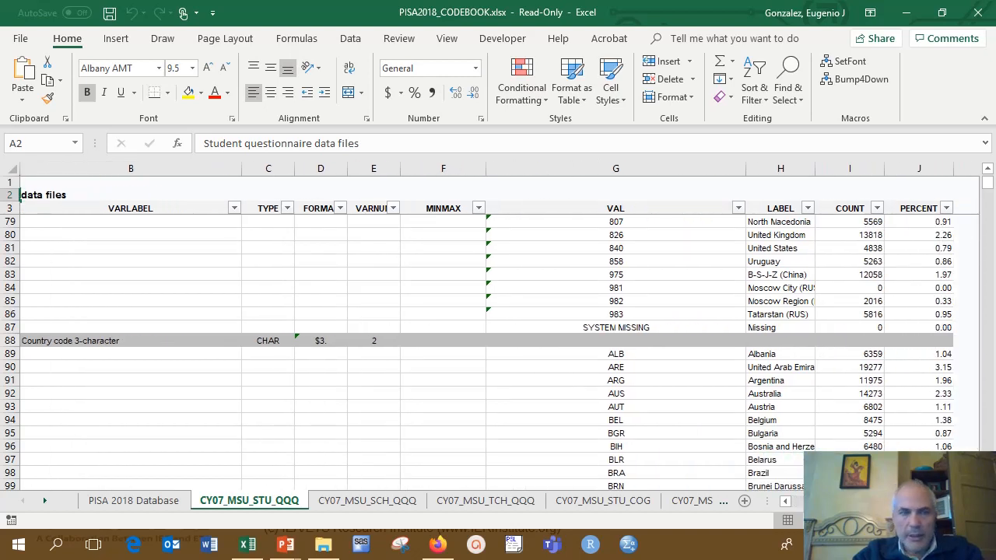
scroll(498, 335, left, 2)
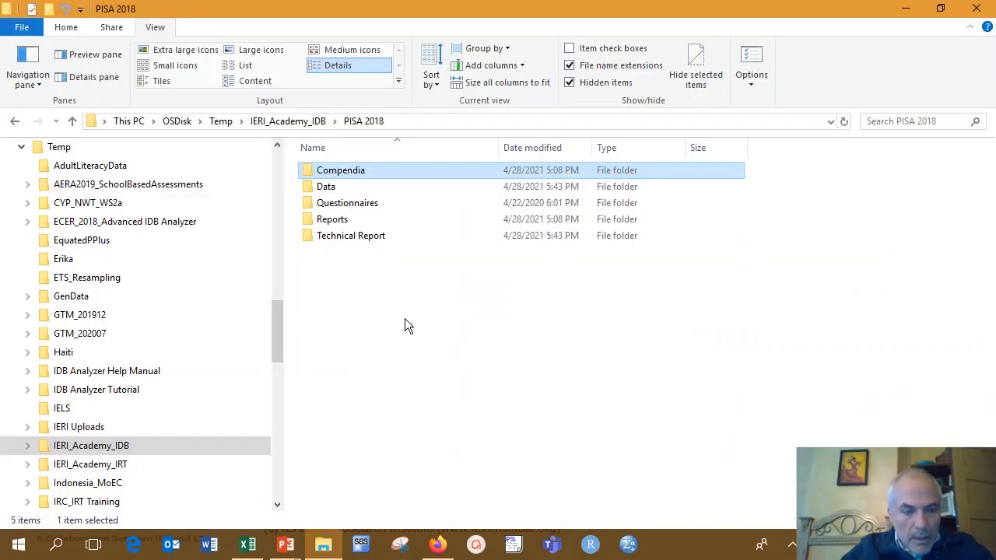
In File Explorer, open the PISA 2018 Technical Report folder, widen its Name column, and look through the chapter and annex files.
double_click(360, 235)
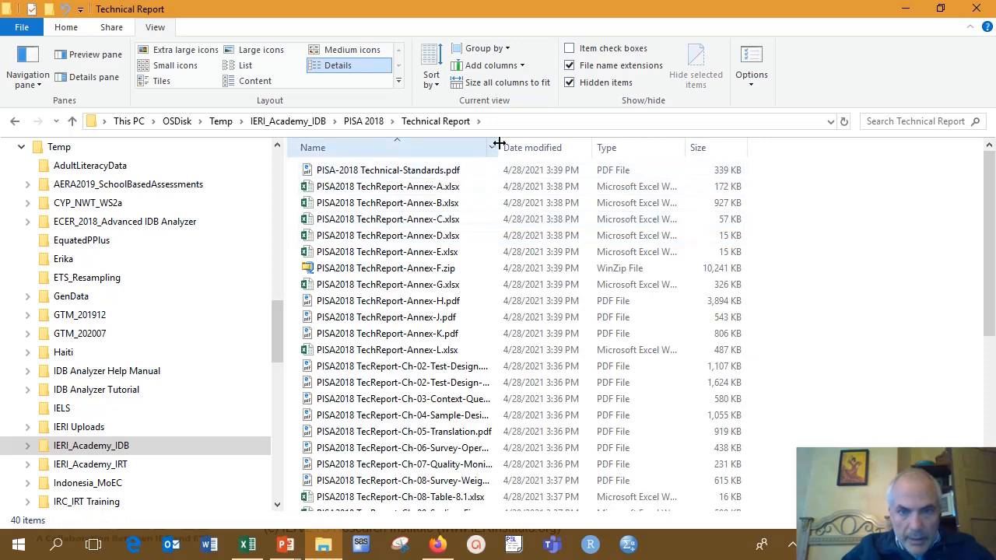
drag(553, 151, 599, 150)
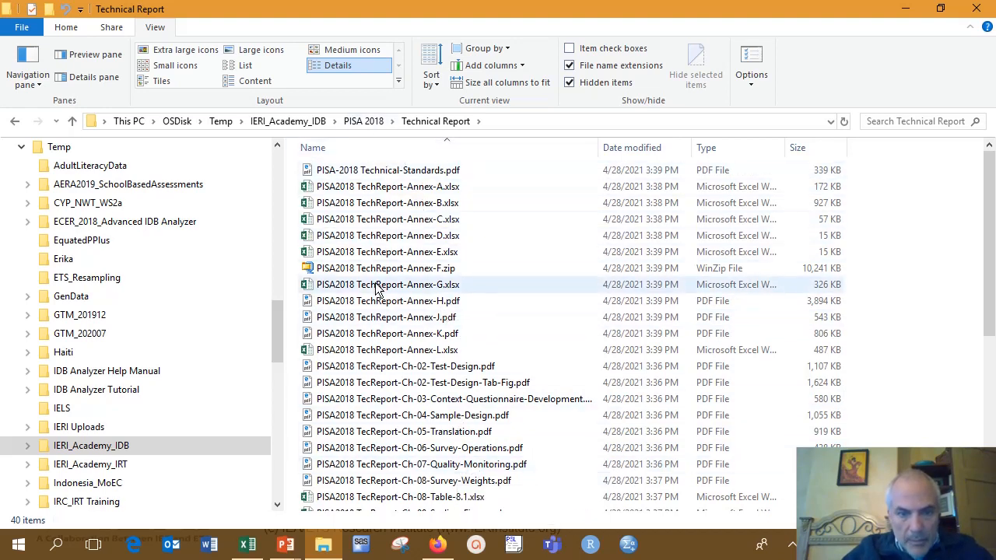
scroll(446, 372, down, 6)
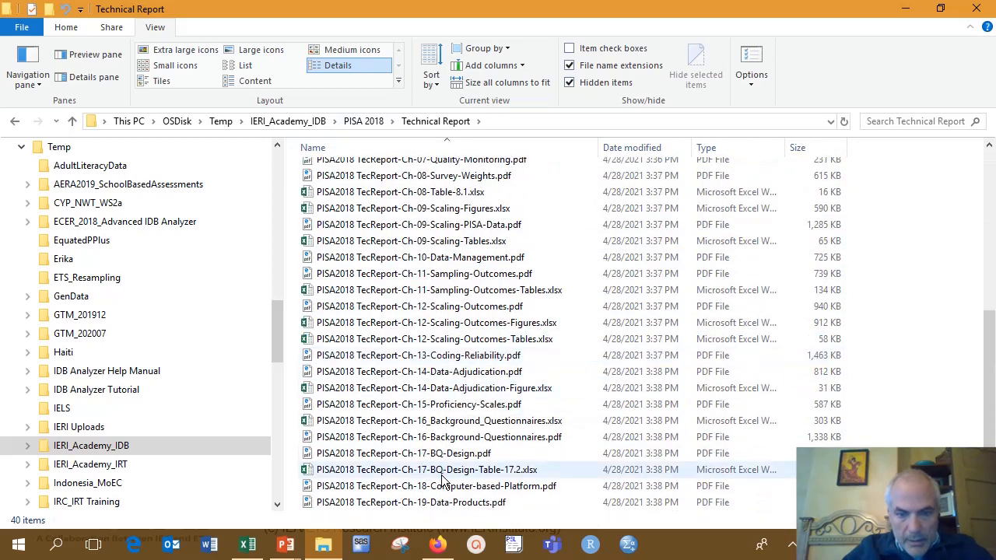
scroll(442, 498, up, 6)
scroll(446, 486, down, 1)
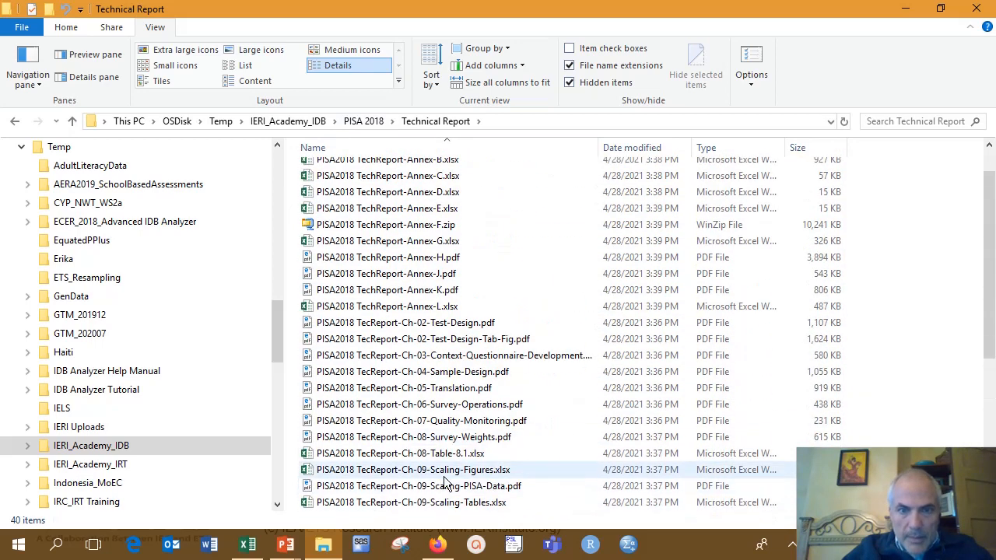
scroll(459, 234, up, 1)
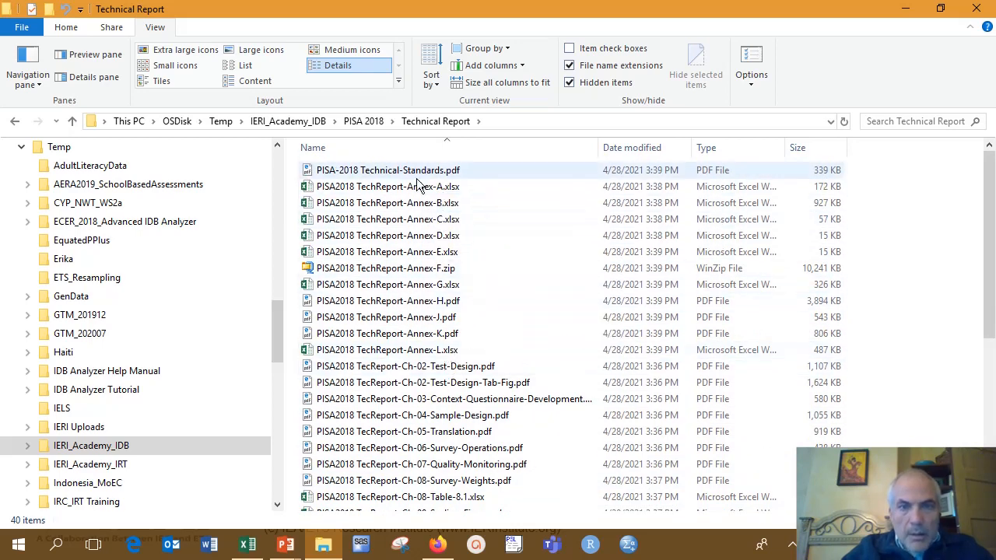
Open Frameworks b25efab8-en.pdf from the PISA 2018 Reports folder.
click(365, 122)
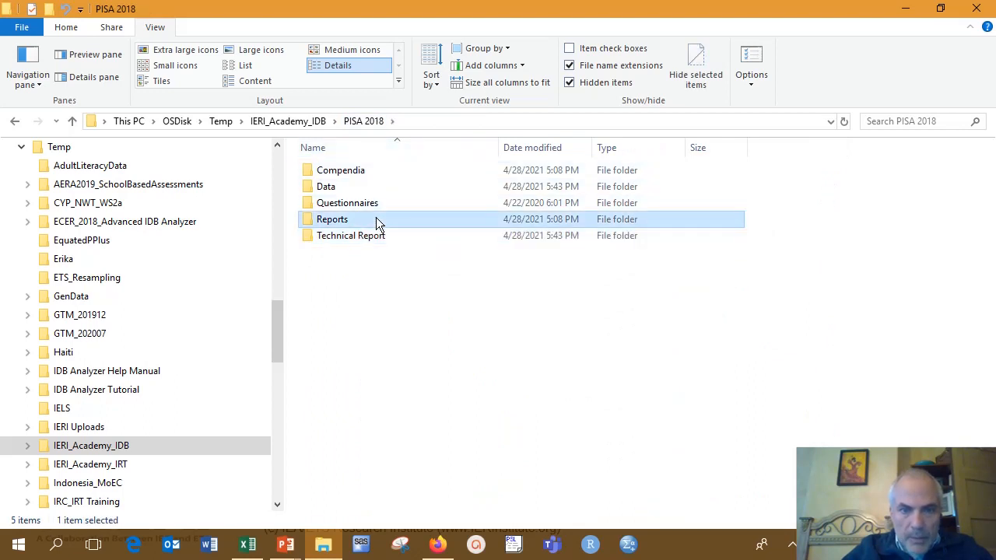
double_click(376, 217)
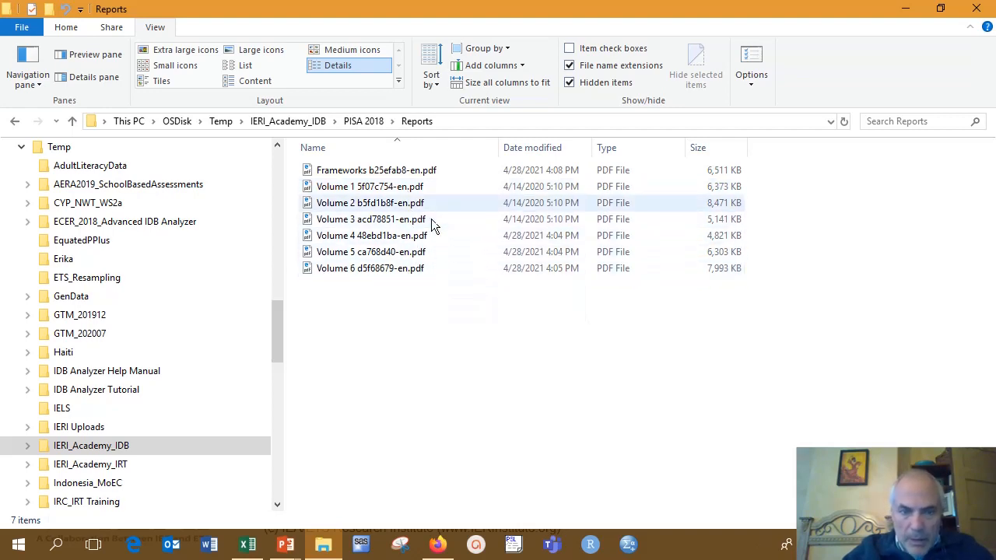
click(419, 176)
double_click(417, 171)
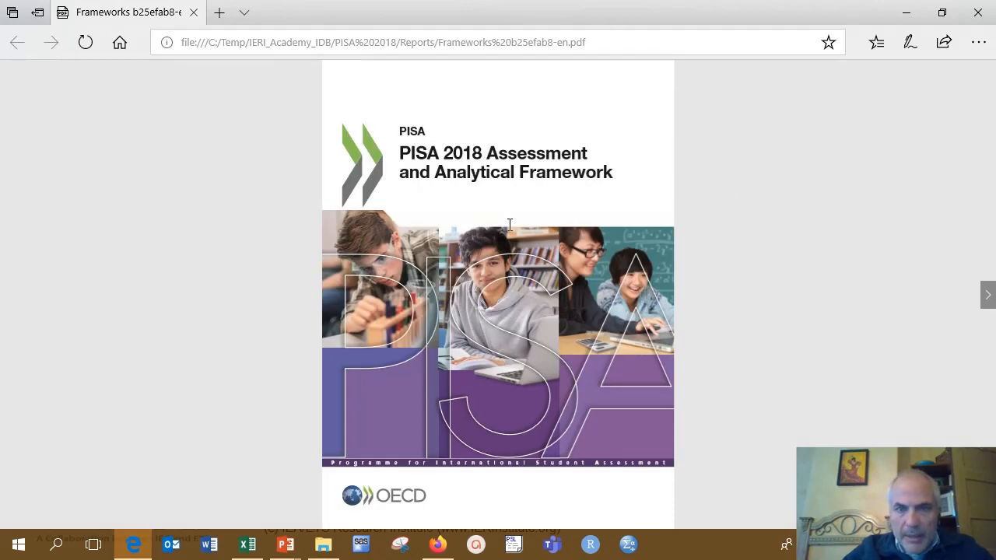
Examine both pages of the table of contents in the PISA 2018 Assessment and Analytical Framework, enlarging the text for reading.
scroll(509, 224, down, 3)
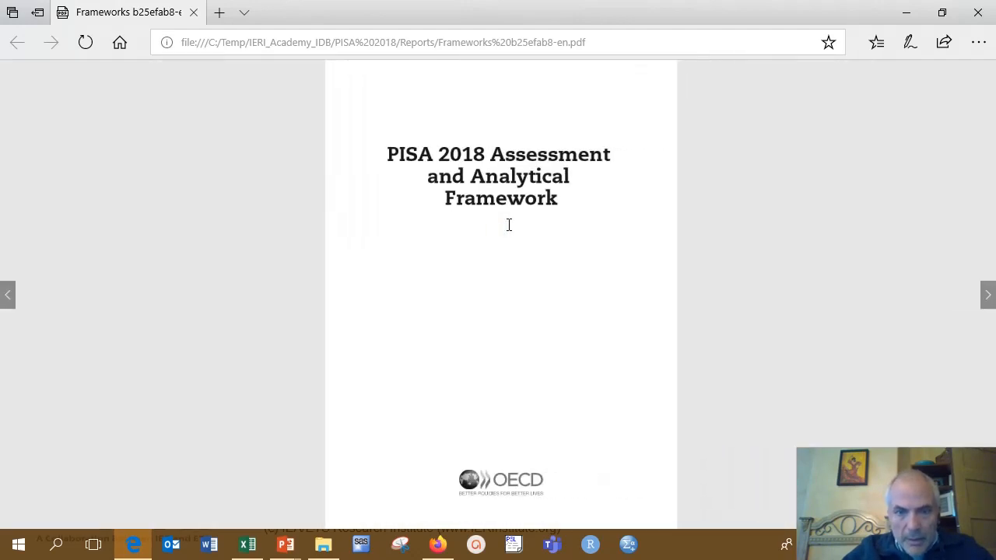
scroll(507, 231, down, 3)
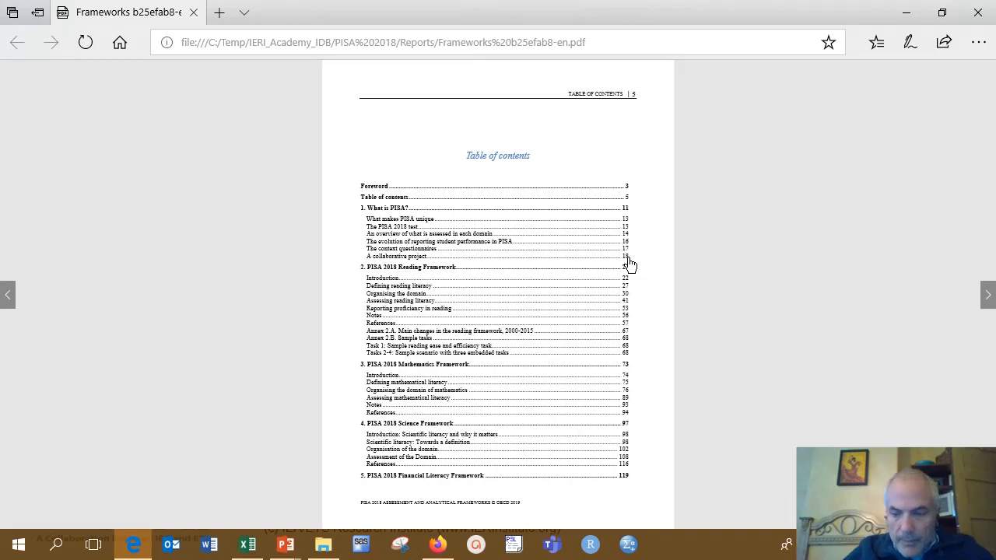
ctrl+scroll(630, 264, up, 2)
scroll(630, 265, down, 2)
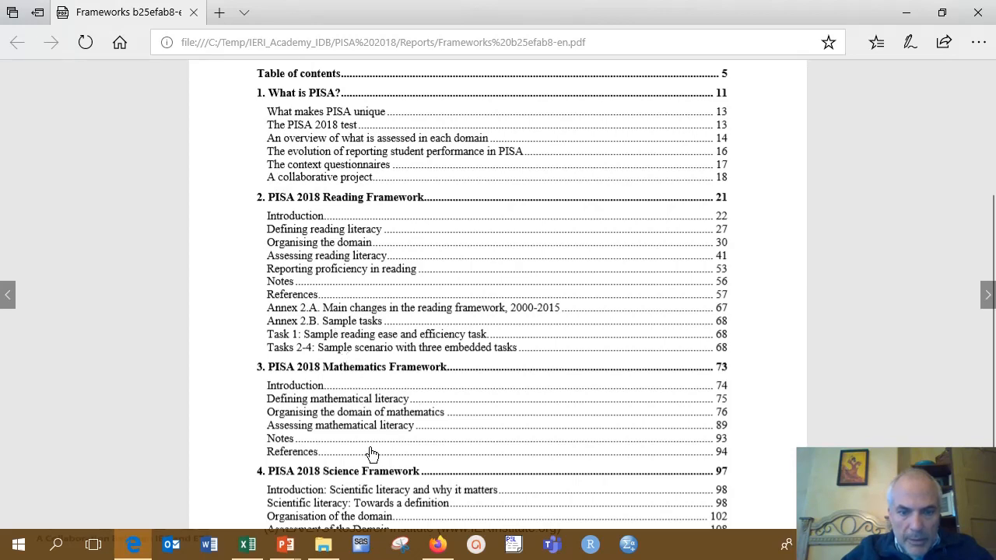
scroll(595, 327, down, 2)
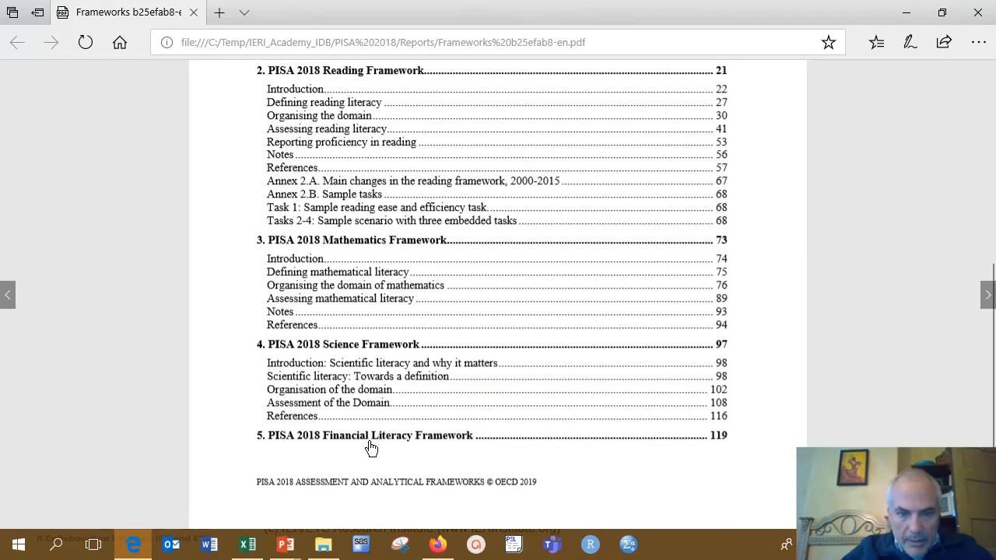
click(985, 300)
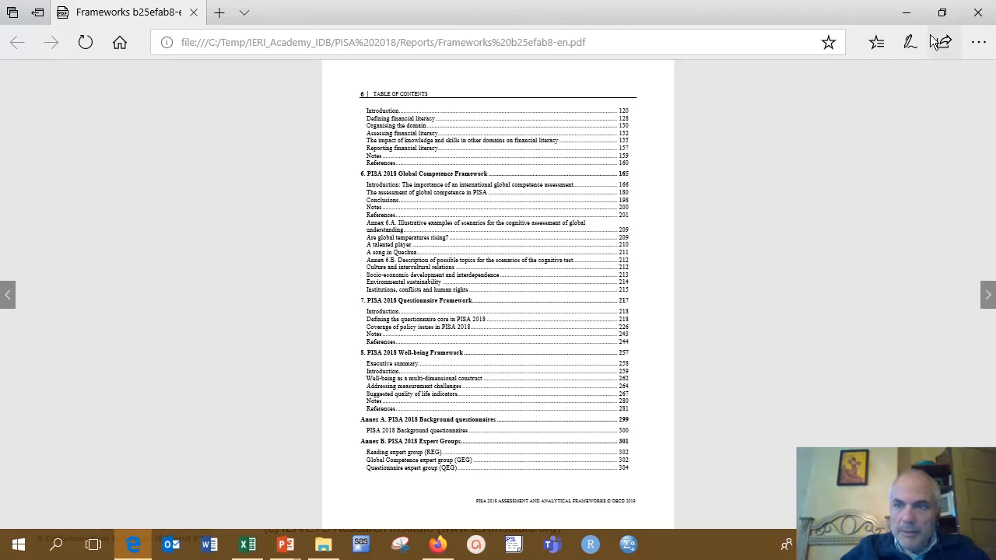
Minimize the framework PDF, go back to the PISA 2018 folder, and open its Questionnaires folder.
click(911, 17)
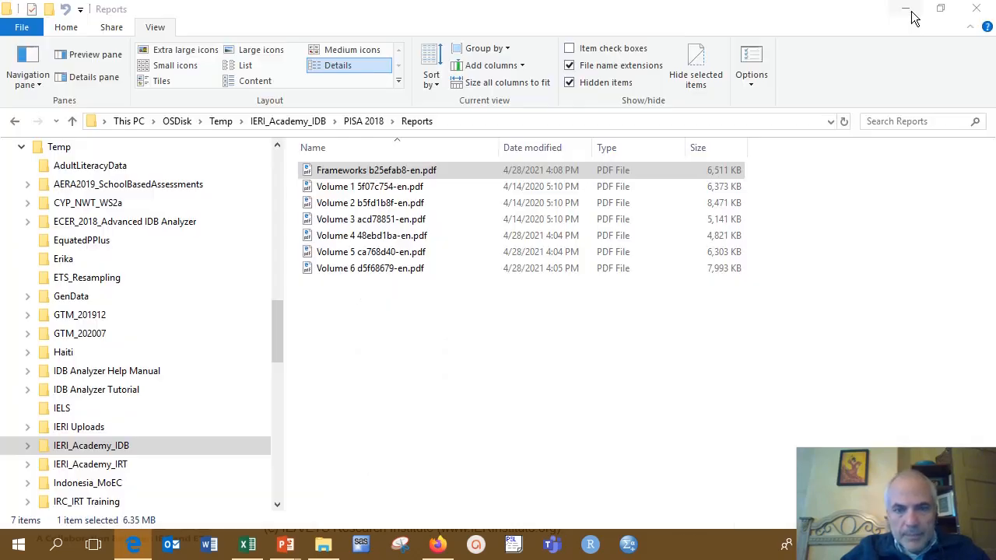
click(361, 122)
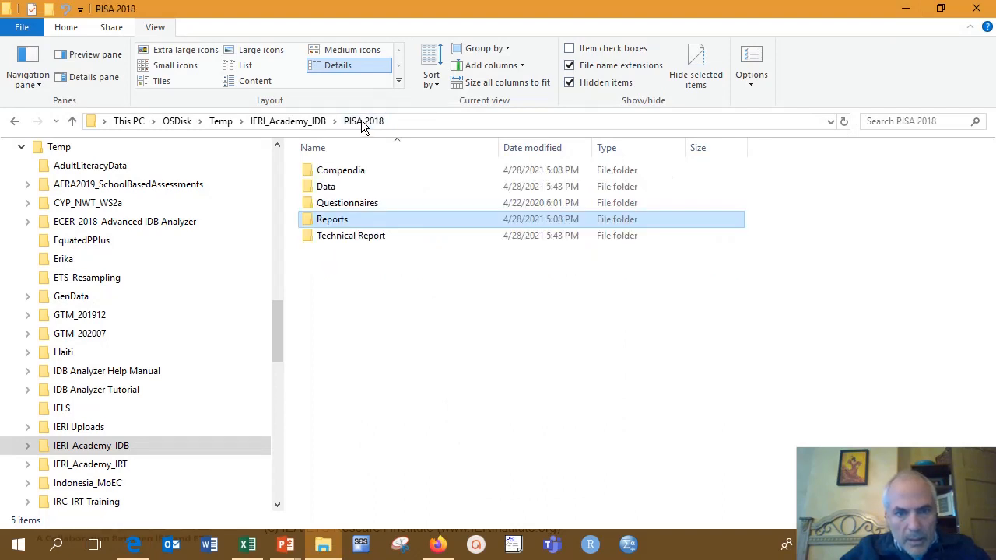
double_click(378, 205)
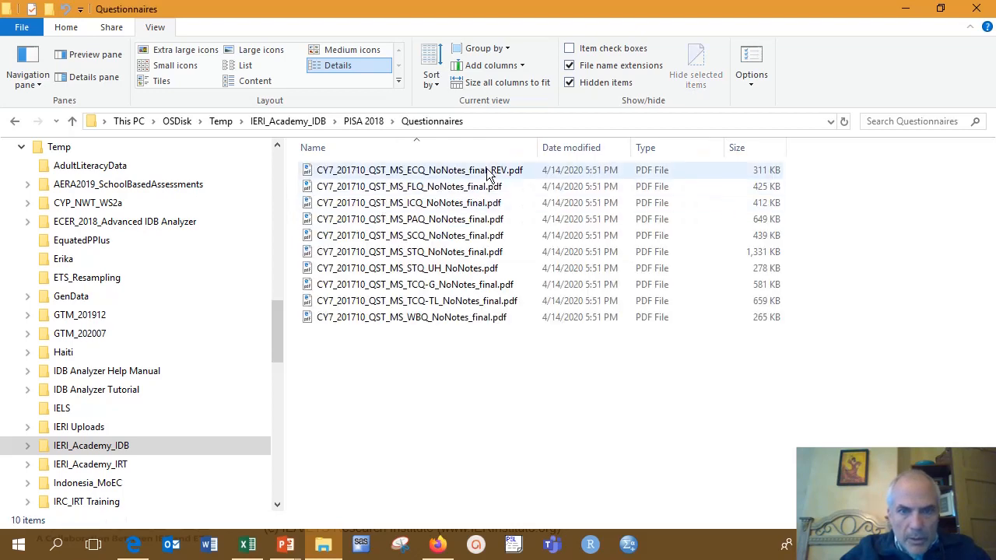
Widen the Name column, open CY7_201710_QST_MS_STQ_NoNotes_final.pdf, and look through the questions on grade, programme and date of birth.
drag(538, 147, 569, 147)
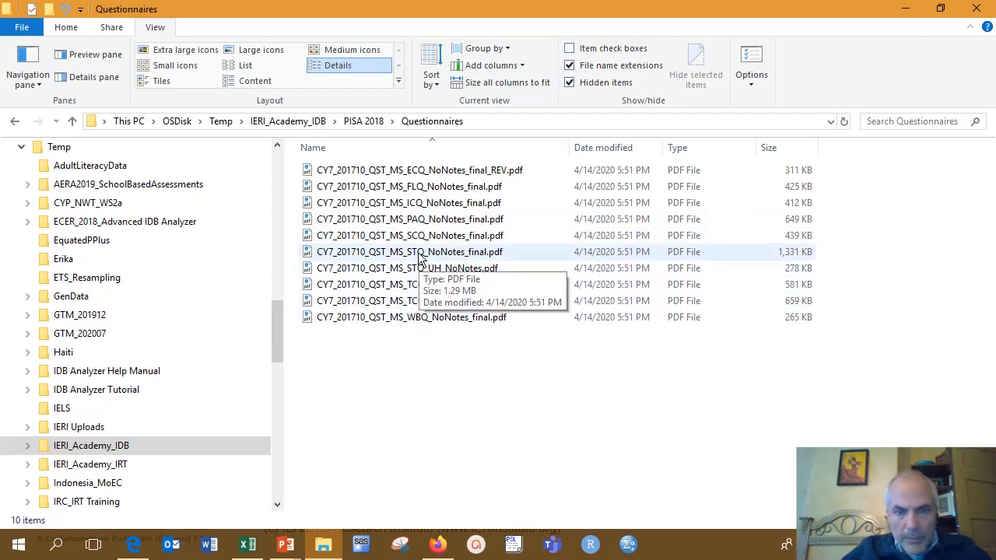
double_click(418, 257)
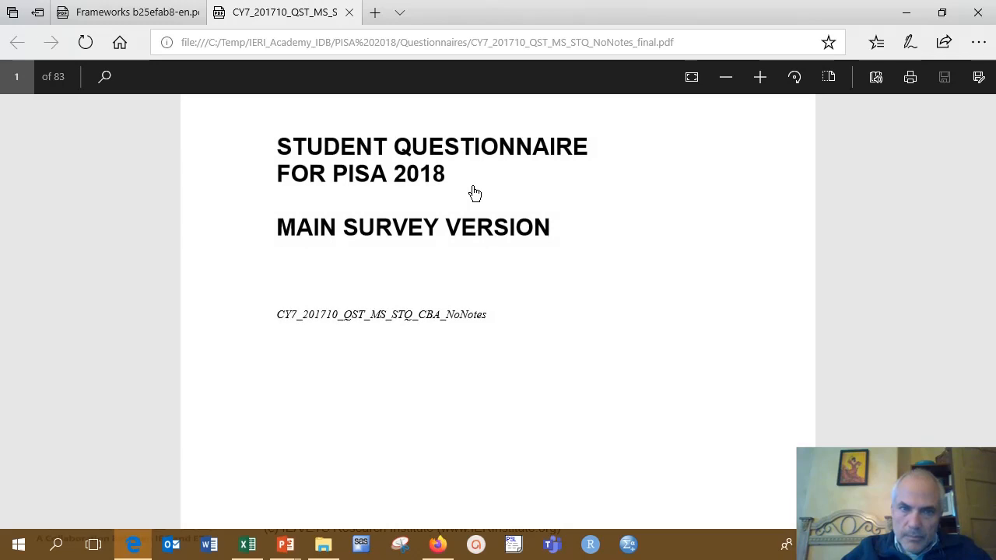
scroll(694, 253, down, 10)
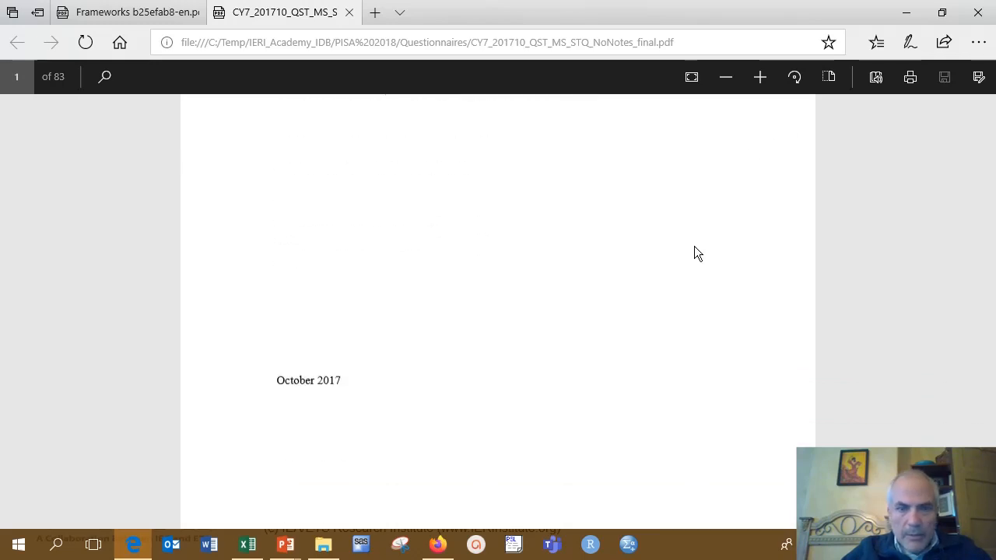
scroll(693, 254, down, 10)
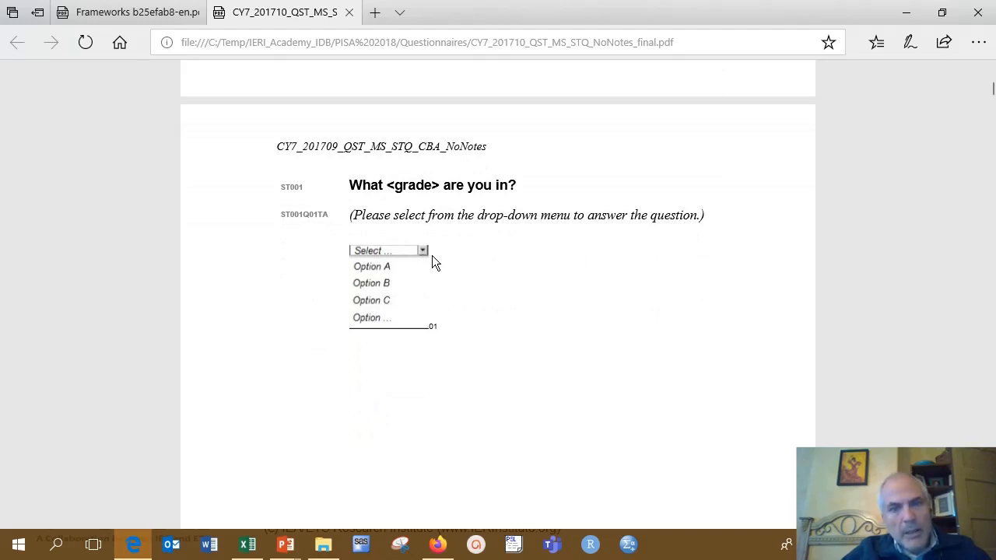
scroll(474, 195, down, 5)
scroll(490, 206, down, 5)
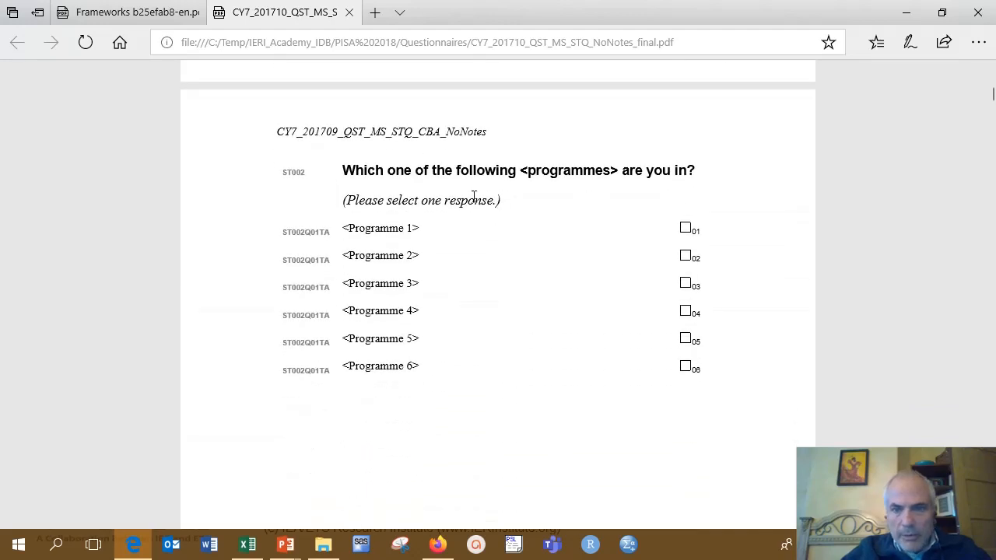
scroll(473, 195, down, 5)
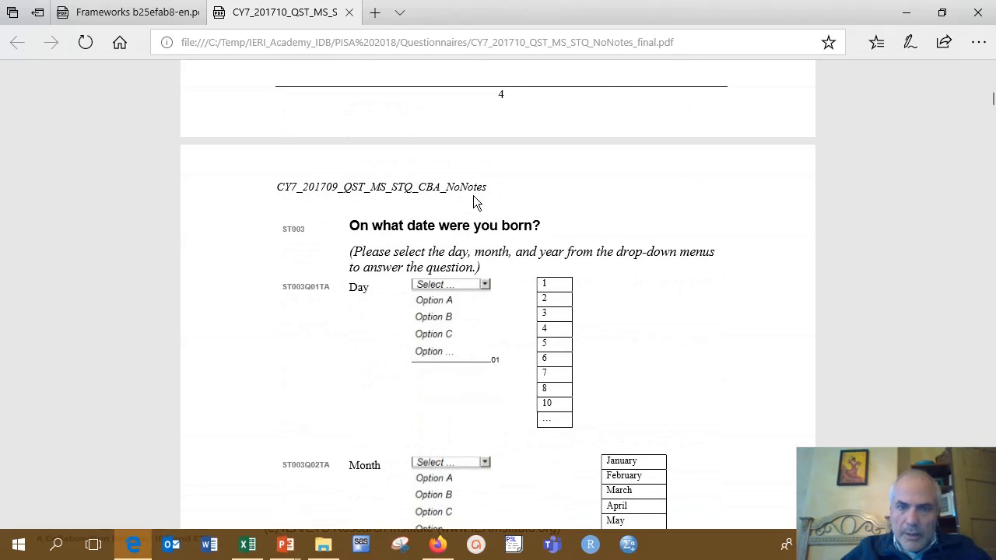
scroll(476, 201, down, 5)
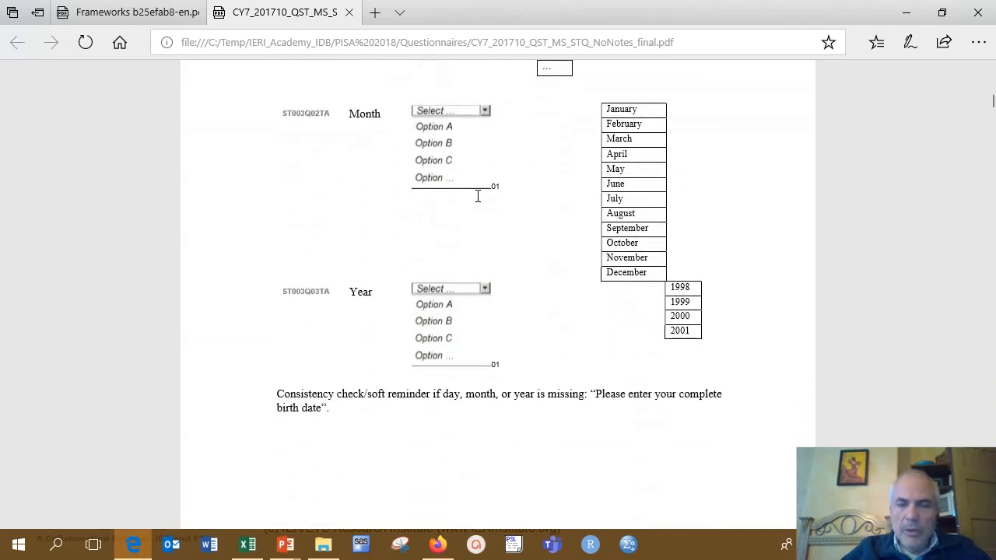
scroll(478, 196, down, 2)
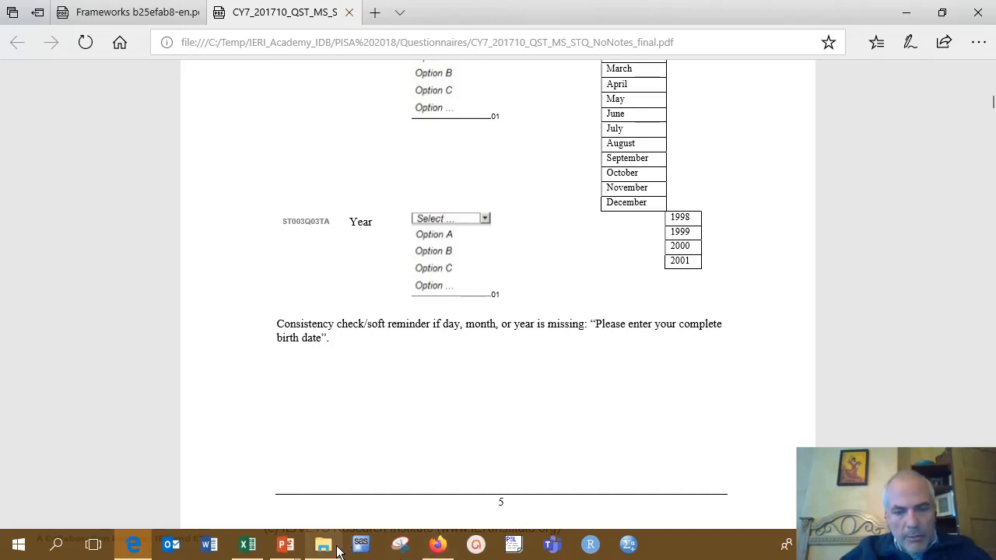
Return to the Questionnaires folder in File Explorer, go up to PISA 2018, and open its Data folder.
mouse_move(333, 544)
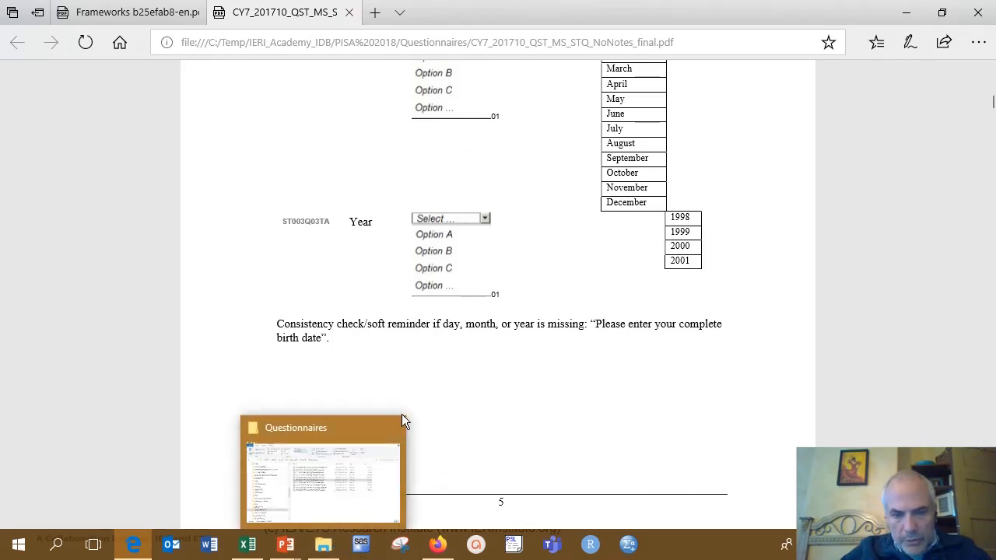
click(359, 424)
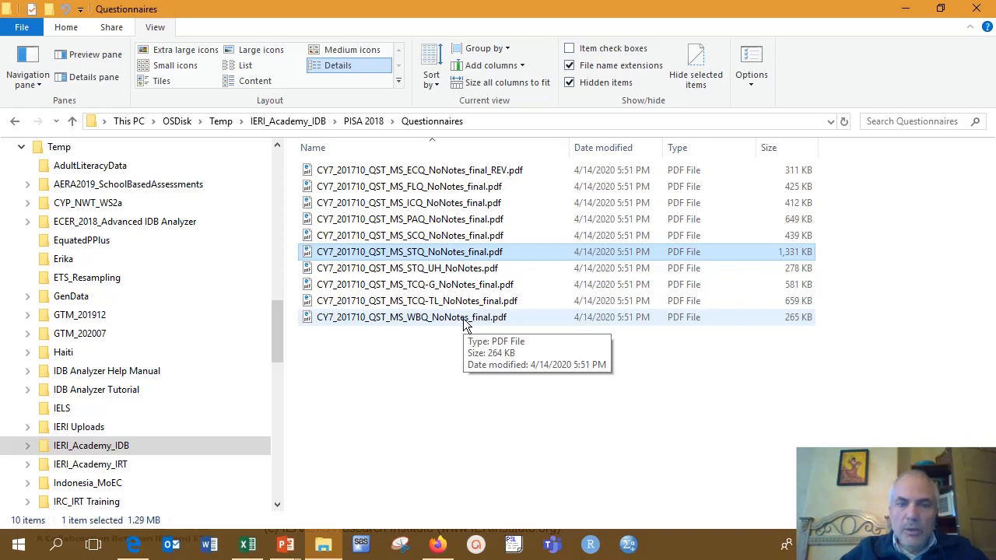
click(368, 123)
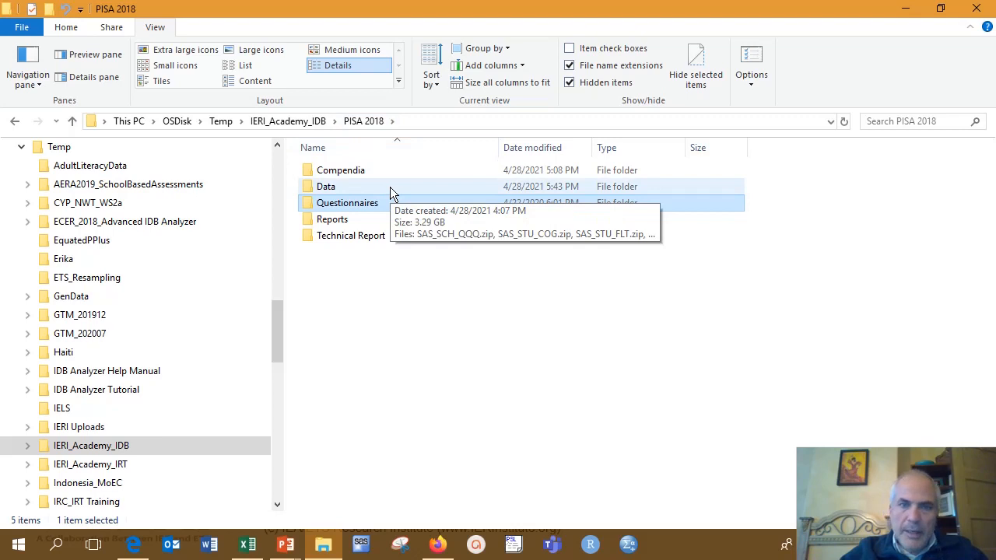
double_click(389, 187)
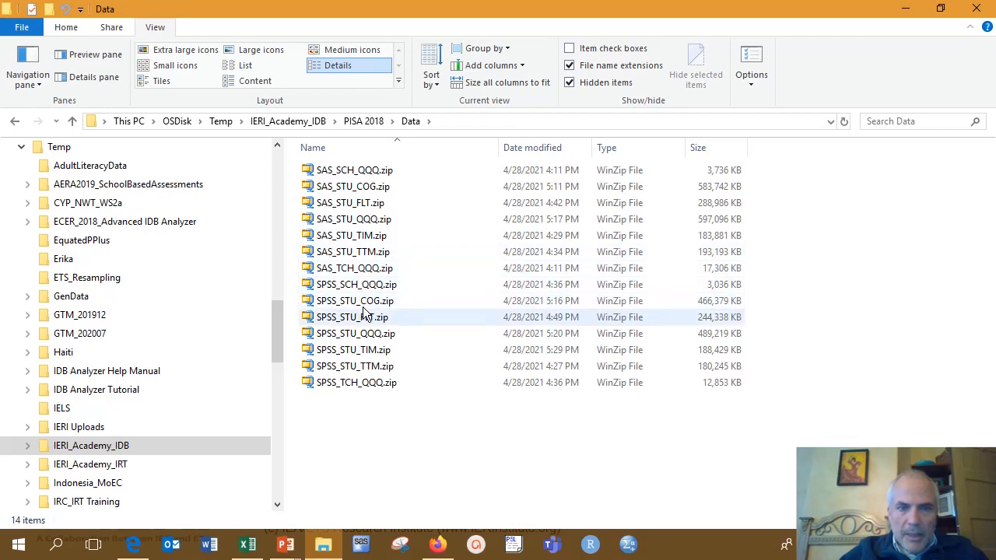
Open SAS_SCH_QQQ.zip in WinZip, show its SCH folder, and move the archive window clear of the Data folder's file names.
click(369, 177)
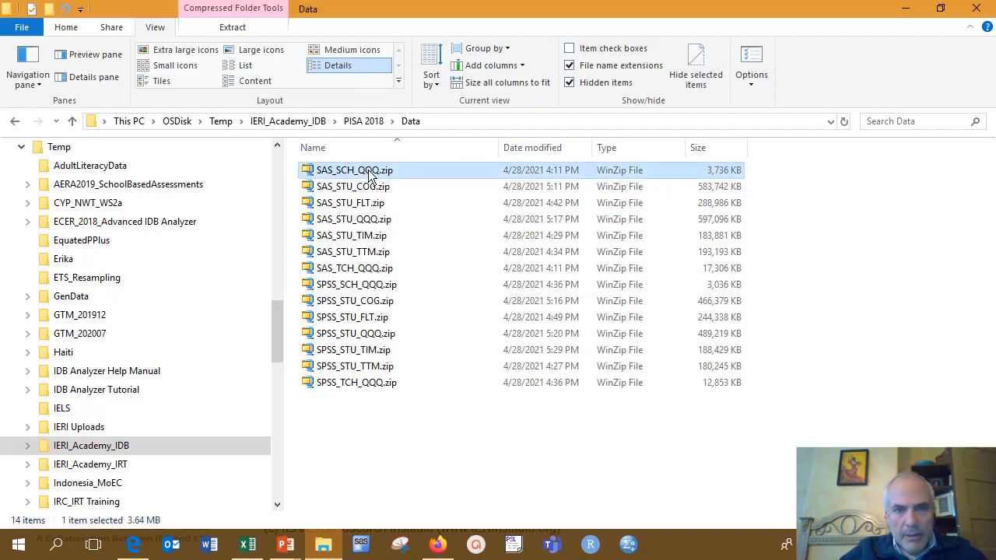
double_click(369, 176)
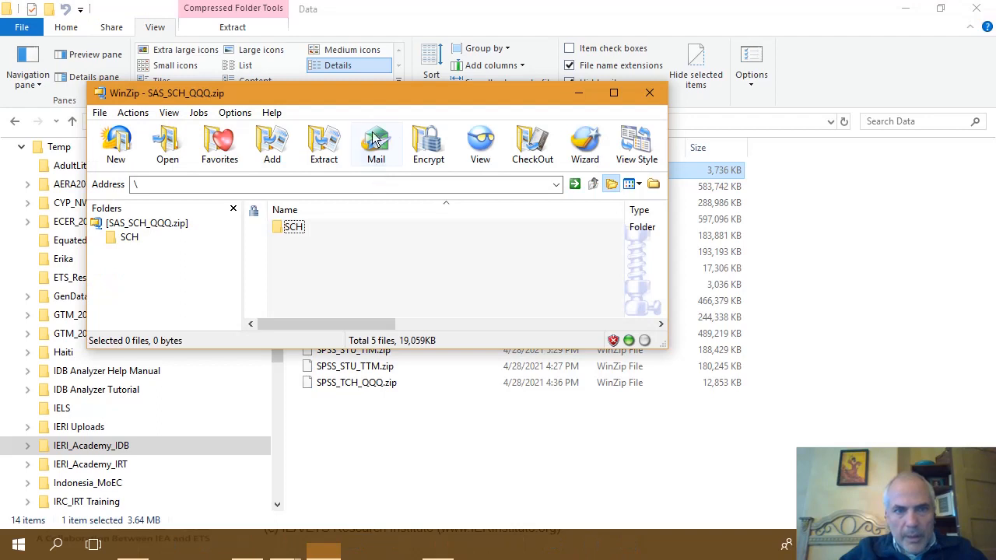
drag(379, 87, 842, 303)
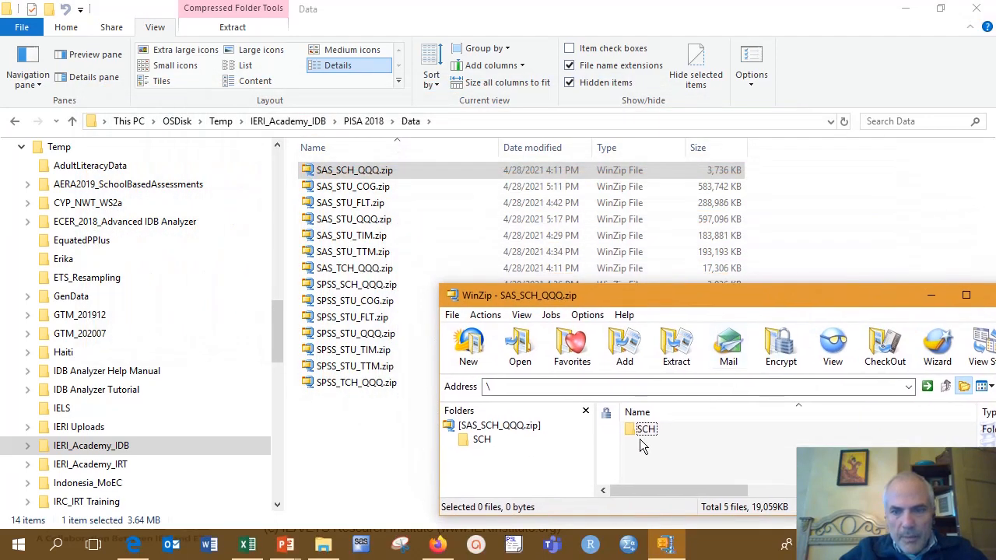
click(479, 440)
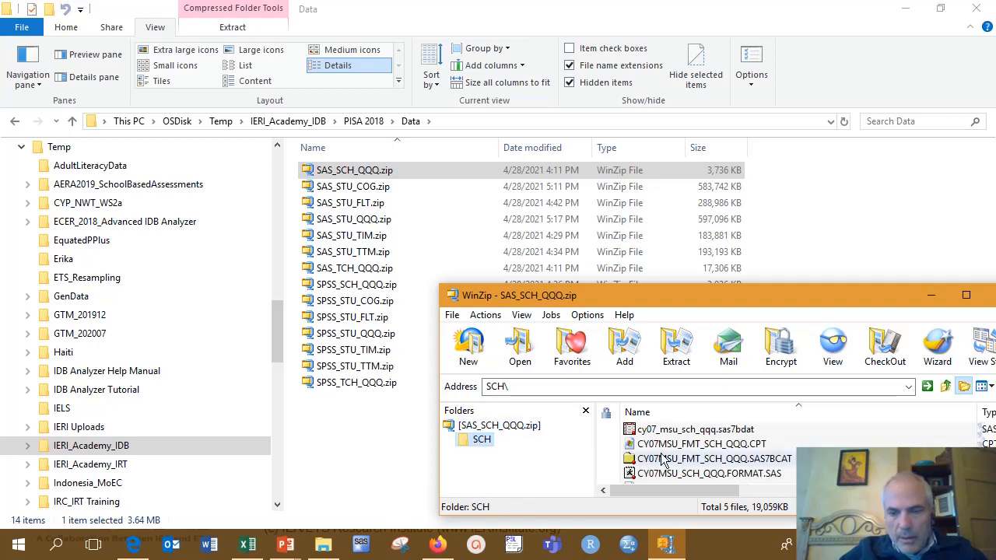
click(785, 281)
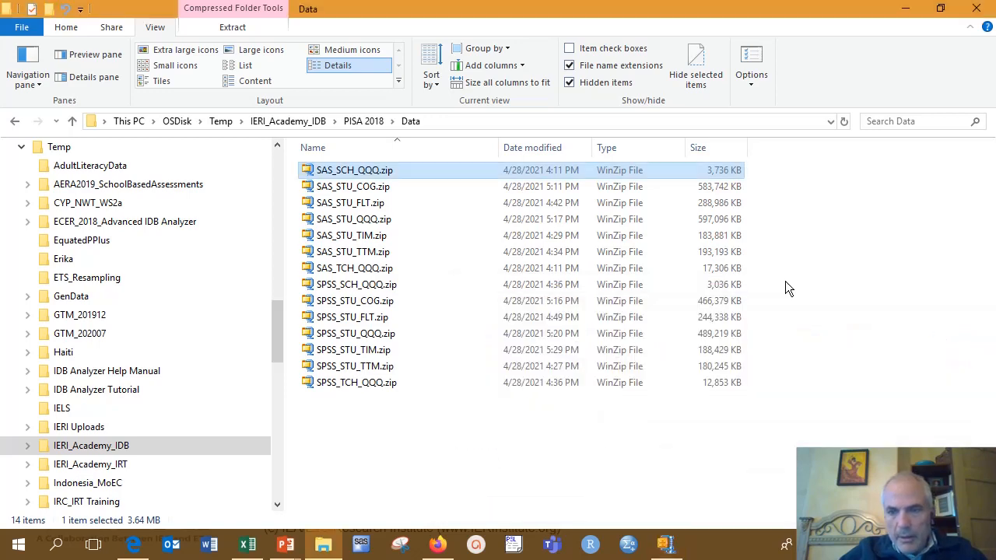
click(666, 545)
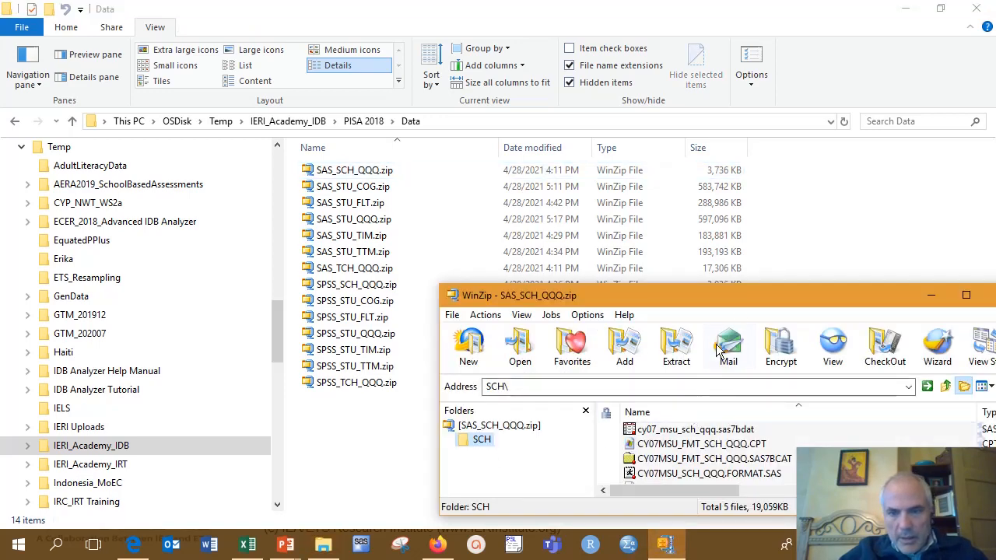
drag(748, 286, 784, 217)
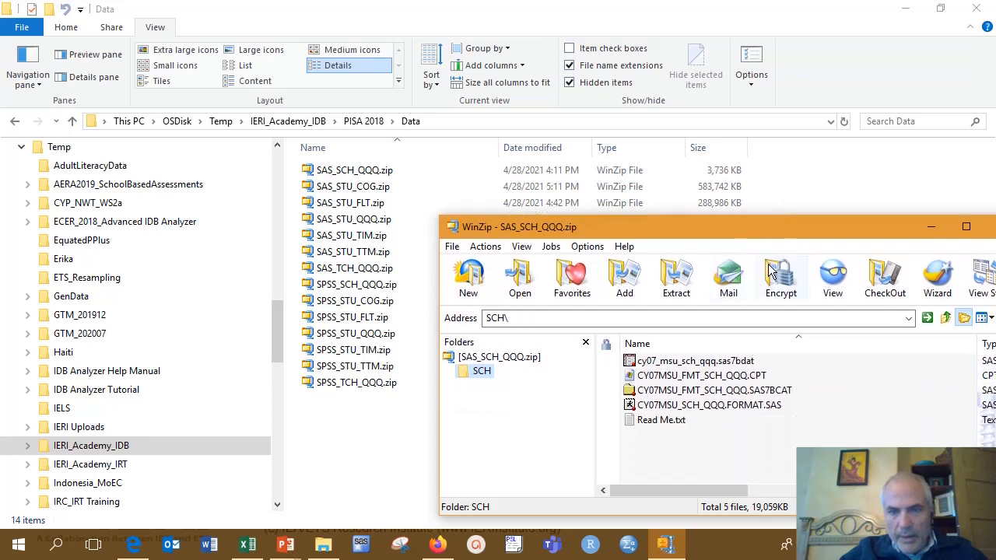
Extract the SAS data set, CPT, SAS7BCAT and FORMAT.SAS files from the archive's SCH folder into the Data folder, leaving out Read Me.txt.
click(739, 362)
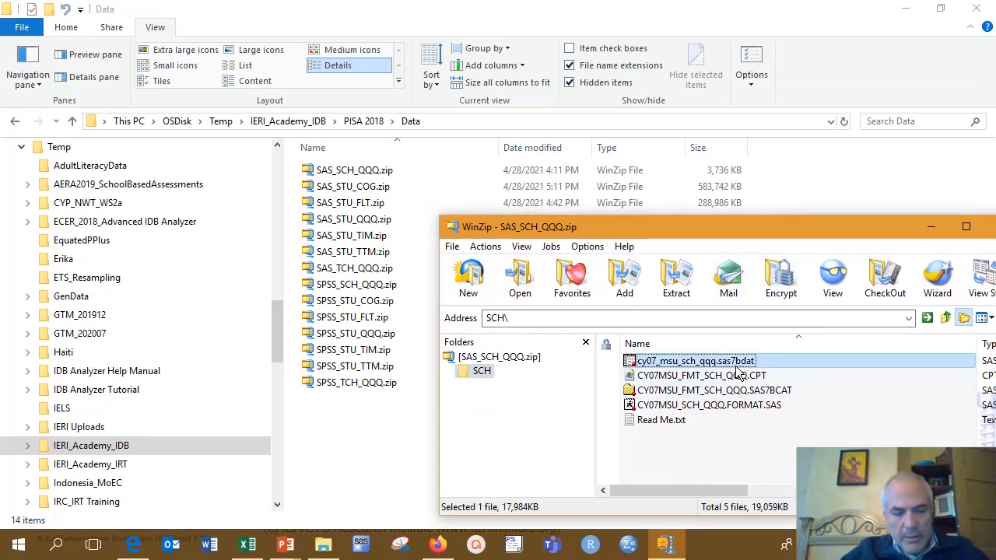
shift+click(704, 406)
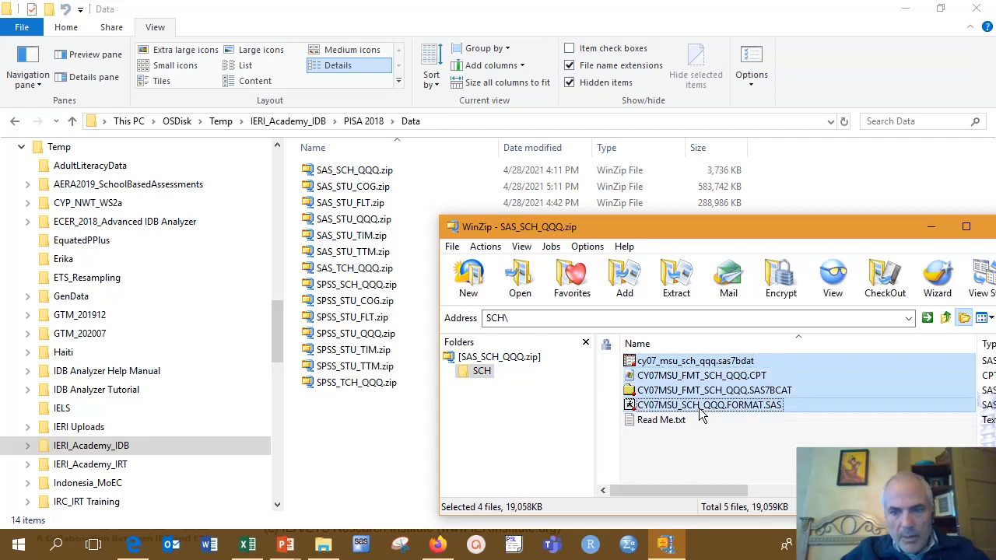
drag(704, 407, 354, 457)
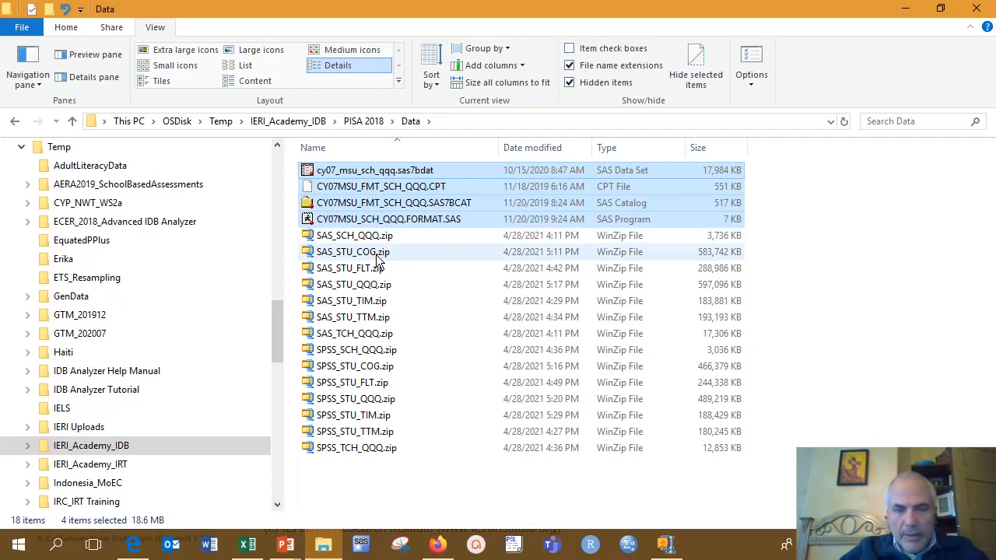
Open SAS_STU_COG.zip and extract the SAS data set, CPT, SAS7BCAT and FORMAT.SAS files from its COG folder into the Data folder.
click(458, 124)
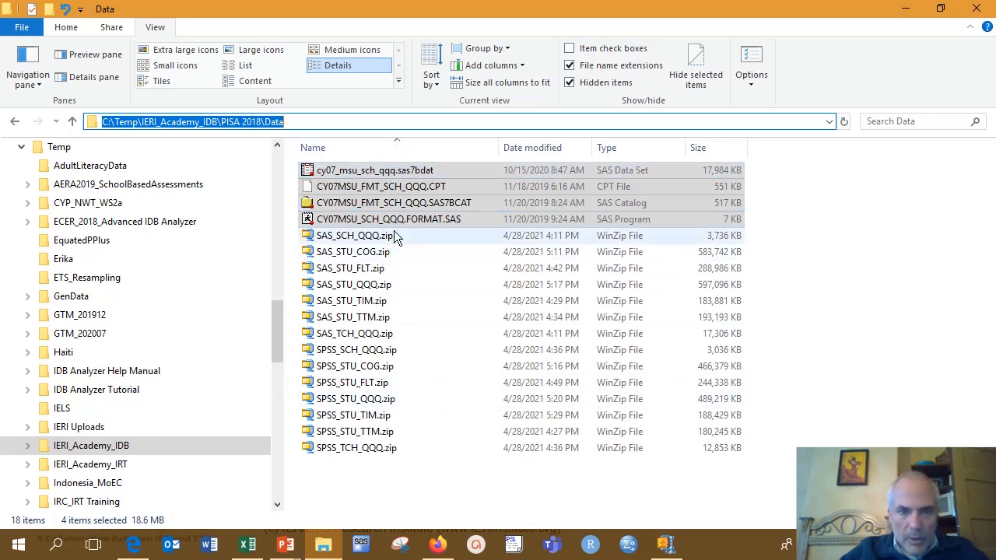
click(381, 253)
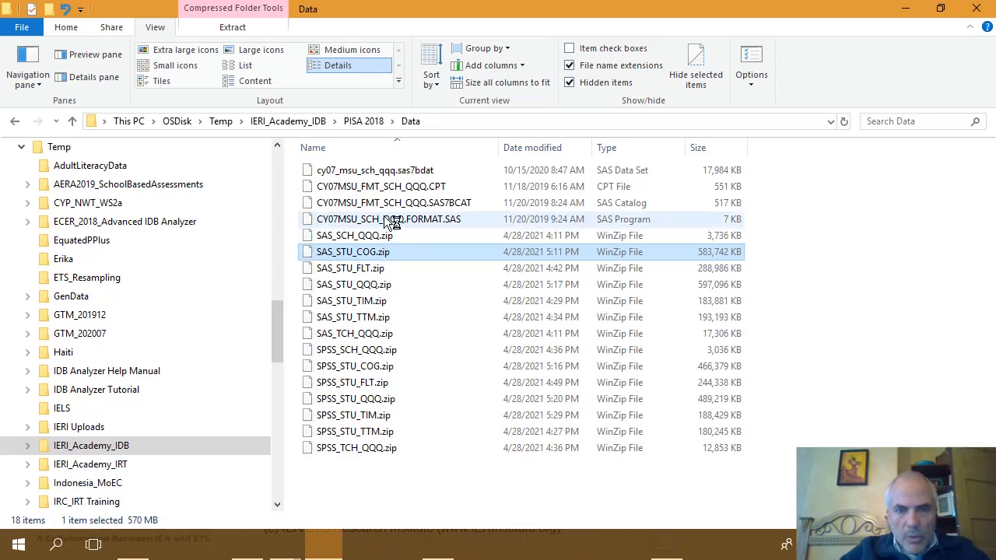
click(142, 261)
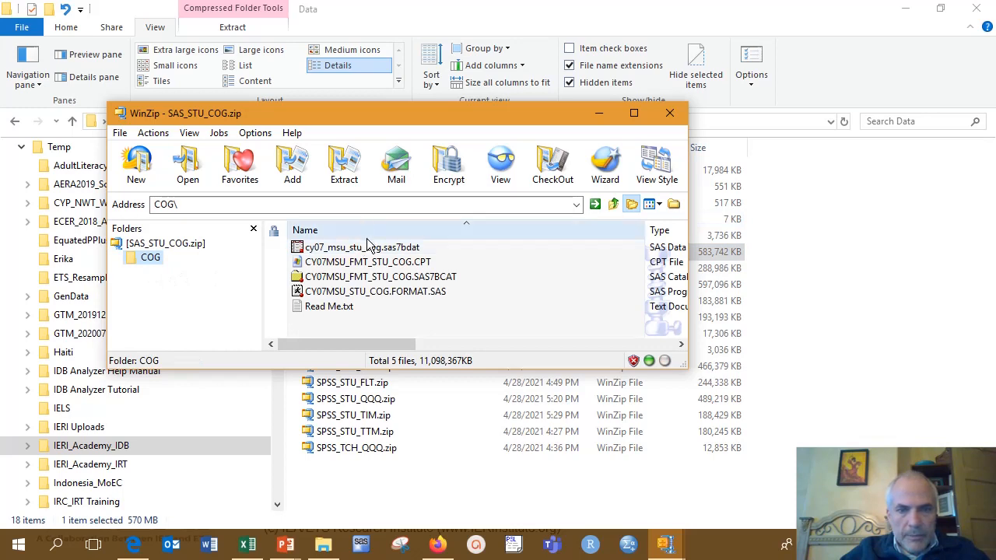
click(367, 247)
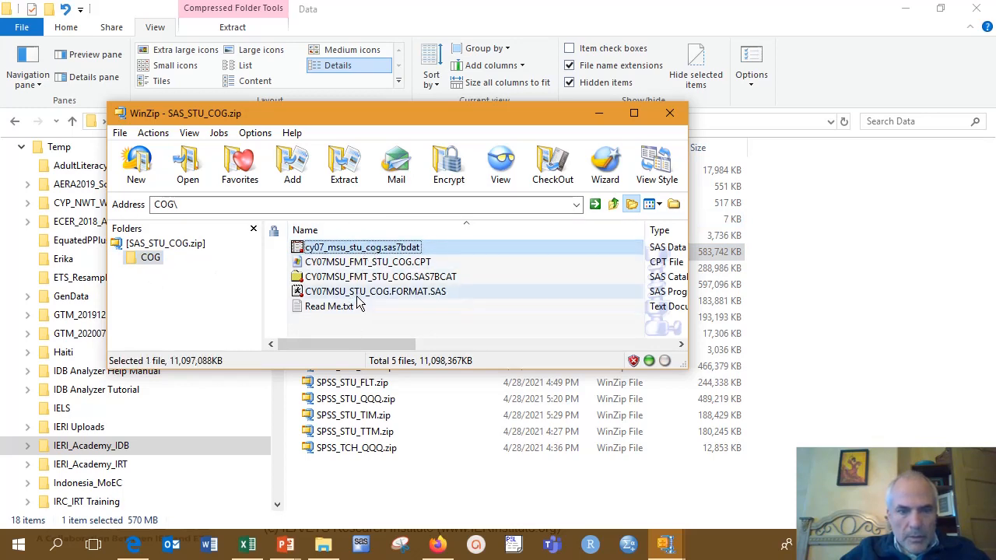
shift+click(356, 296)
drag(362, 294, 504, 501)
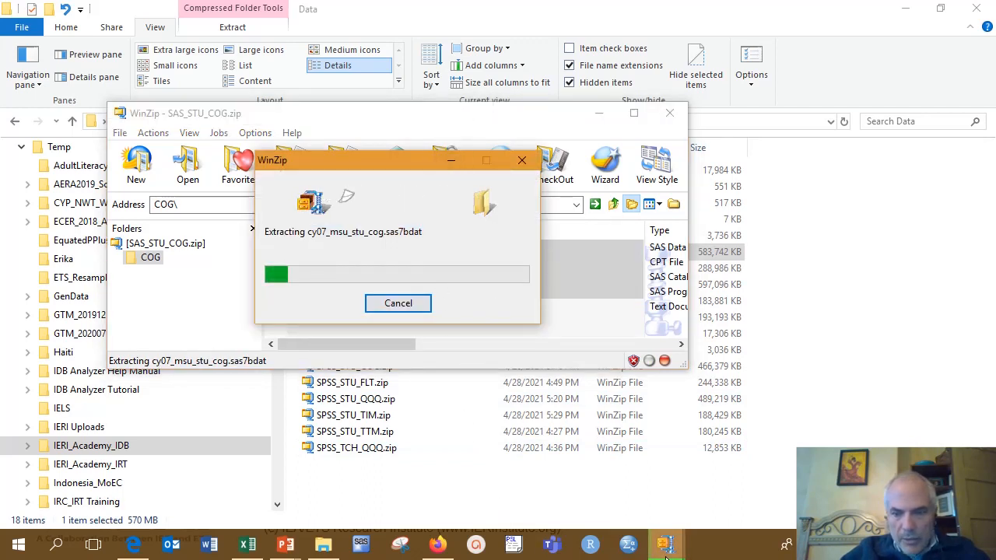
Bring up the SAS_SCH_QQQ.zip window, read its Read Me.txt on converting the format file, and close both the text file and that archive.
mouse_move(665, 552)
mouse_move(667, 446)
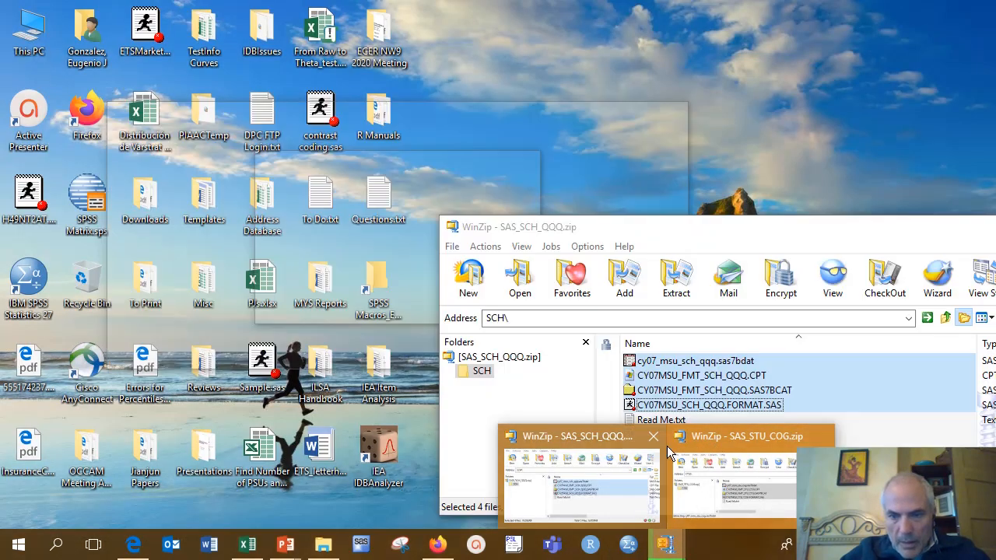
click(597, 440)
drag(635, 237, 424, 101)
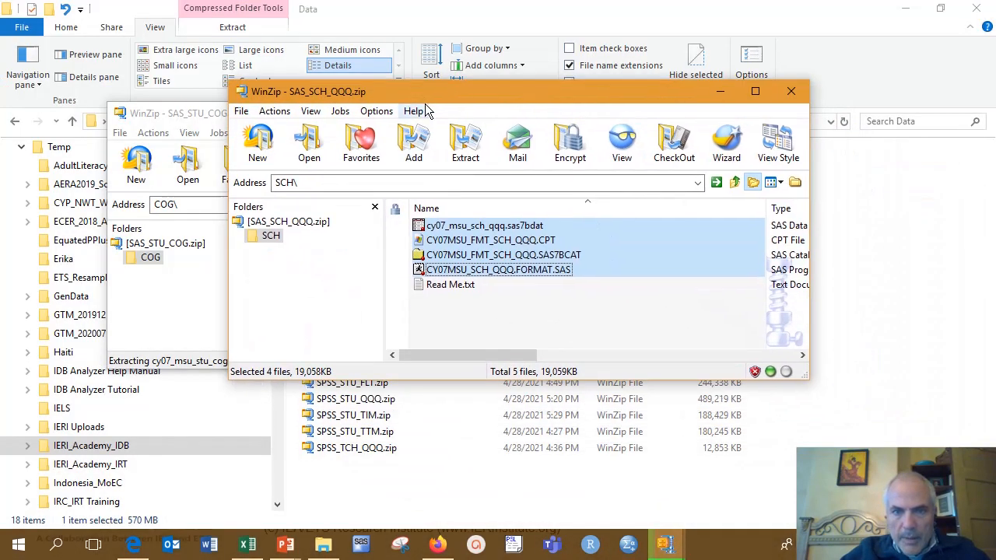
double_click(455, 284)
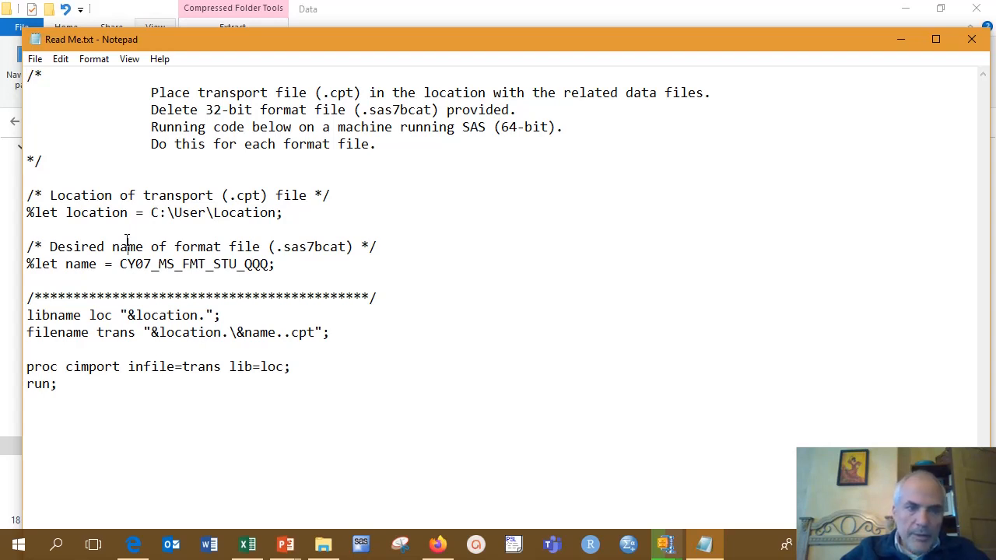
click(972, 41)
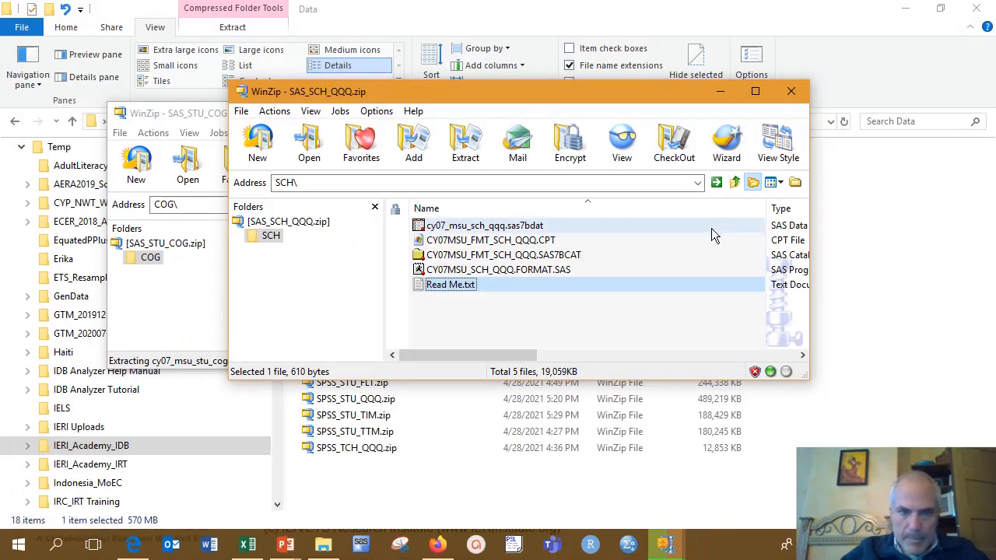
click(791, 91)
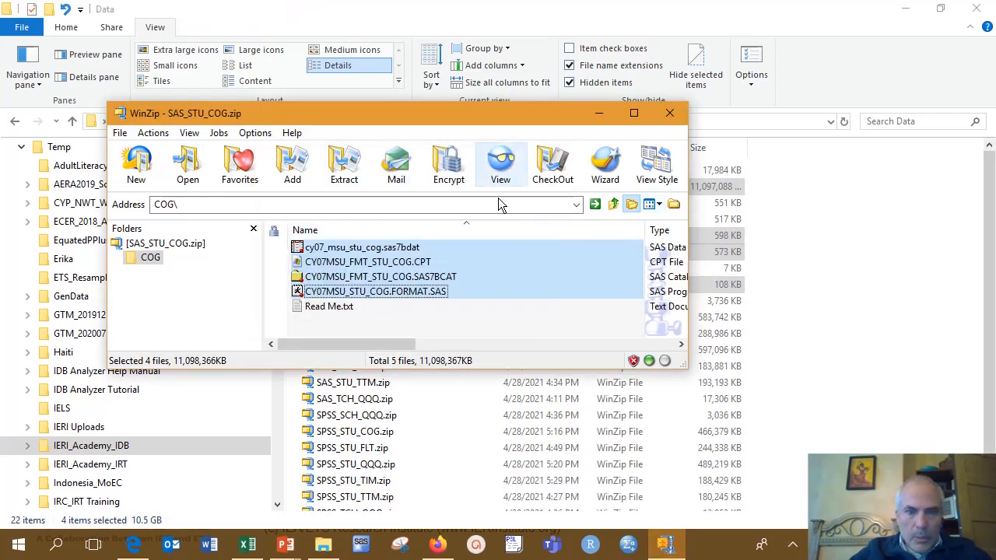
Move the SAS_STU_COG.zip window off the extracted files and widen the Size column in the Data folder.
drag(354, 116, 793, 307)
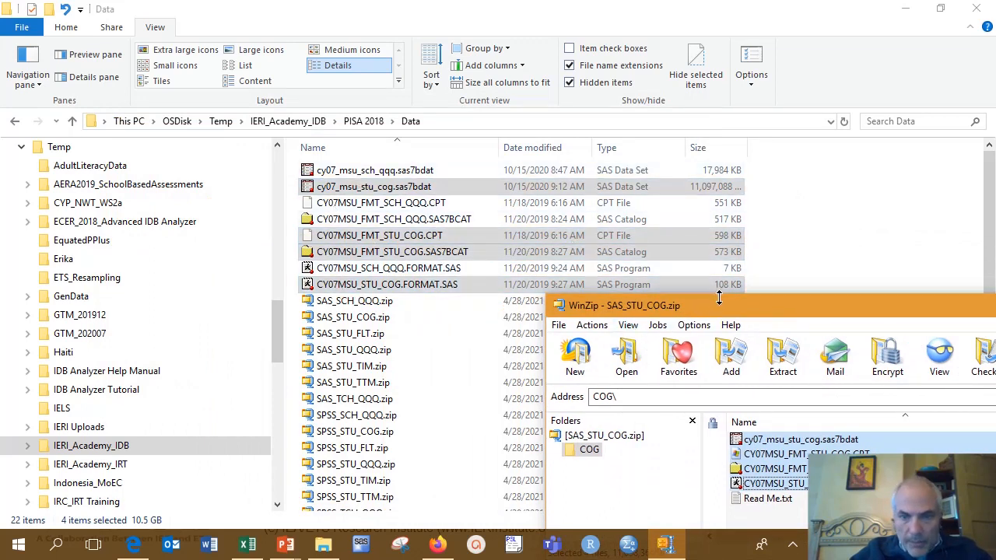
drag(729, 308, 577, 326)
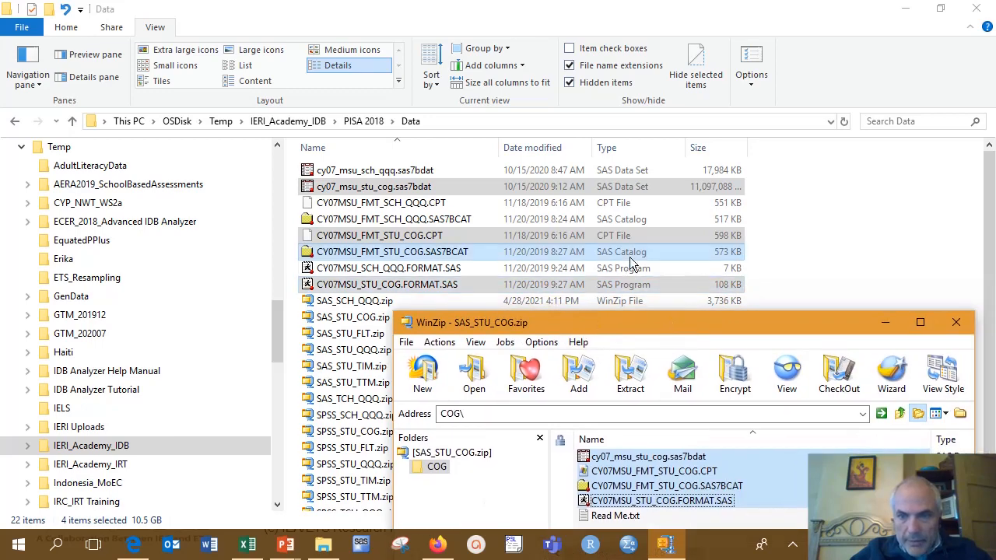
click(748, 153)
mouse_move(748, 154)
mouse_down()
mouse_move(777, 153)
mouse_move(767, 160)
mouse_up()
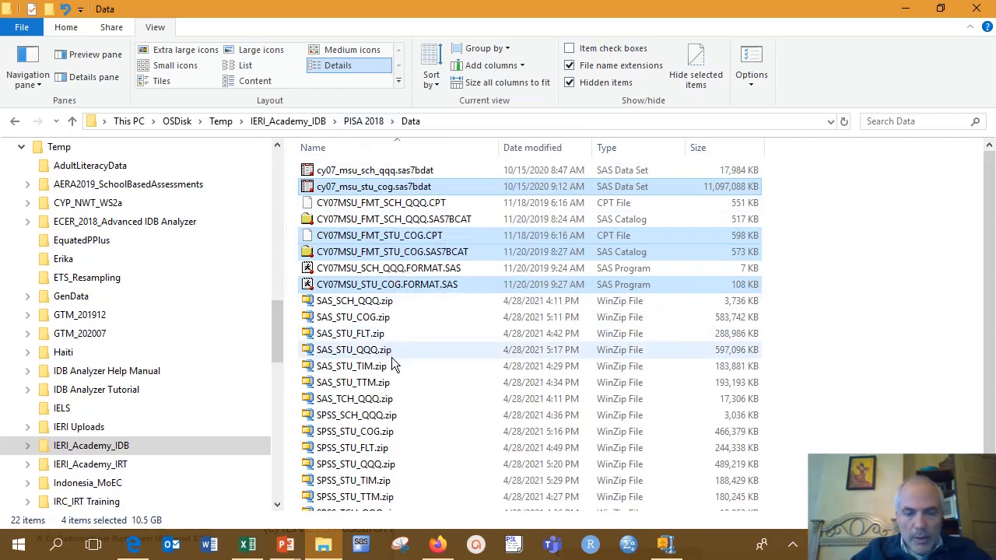
mouse_move(393, 357)
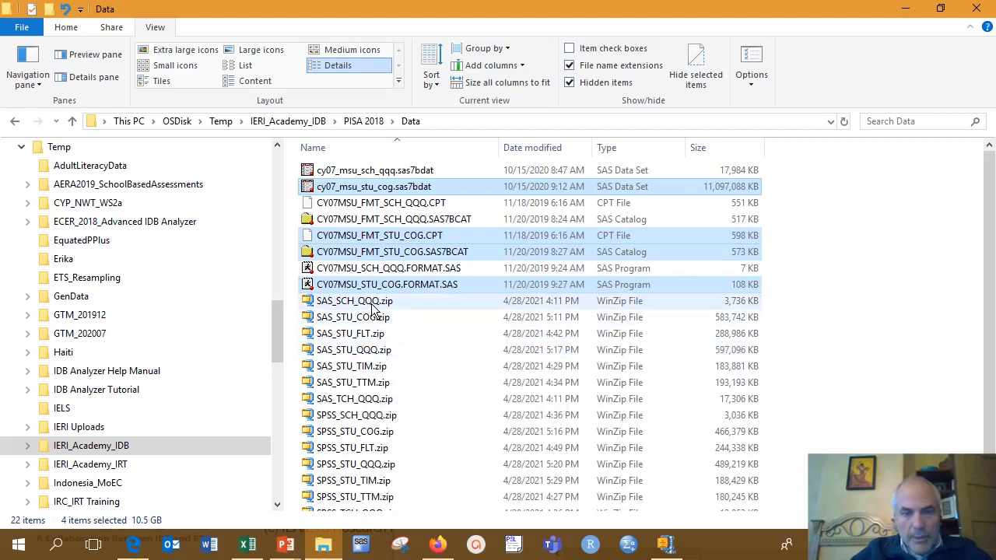
mouse_move(367, 309)
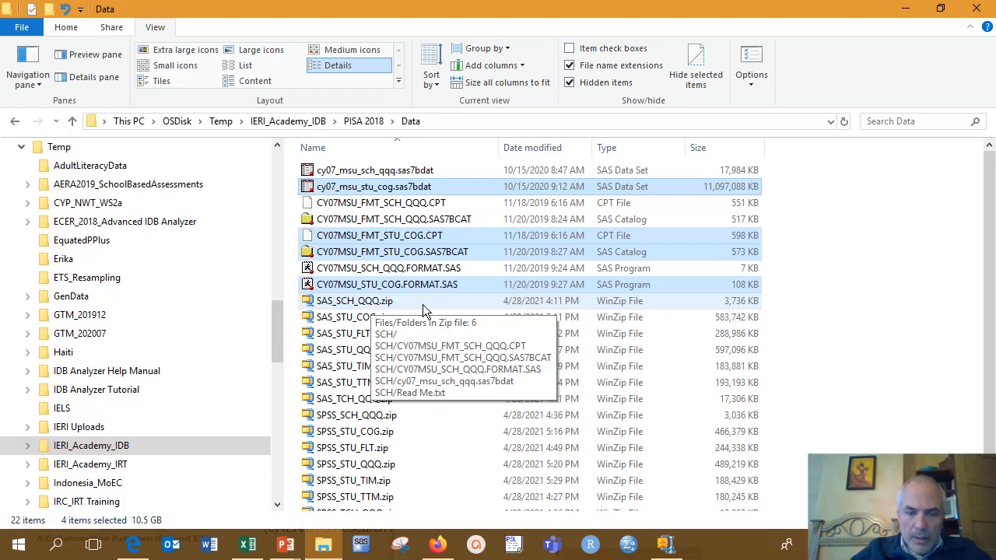
scroll(424, 296, down, 1)
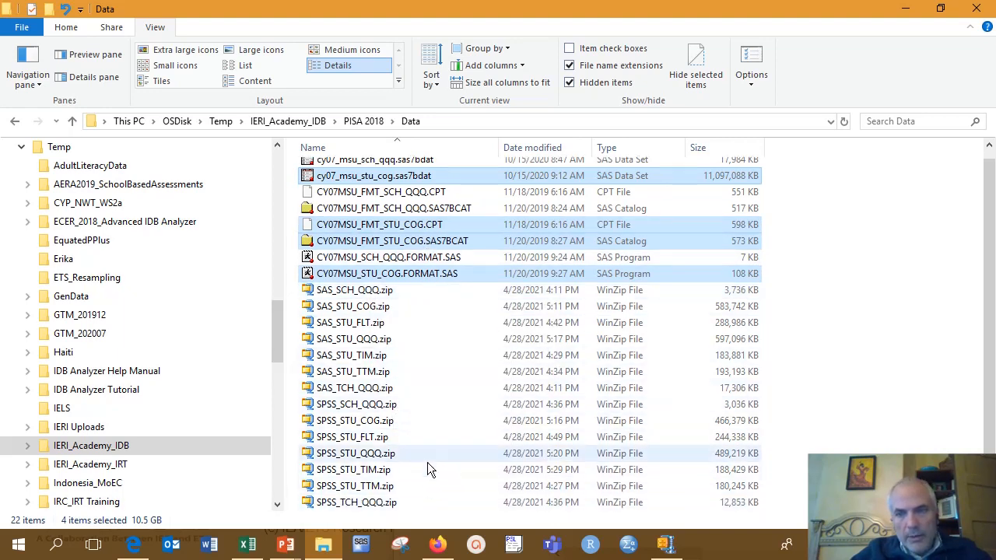
mouse_move(455, 322)
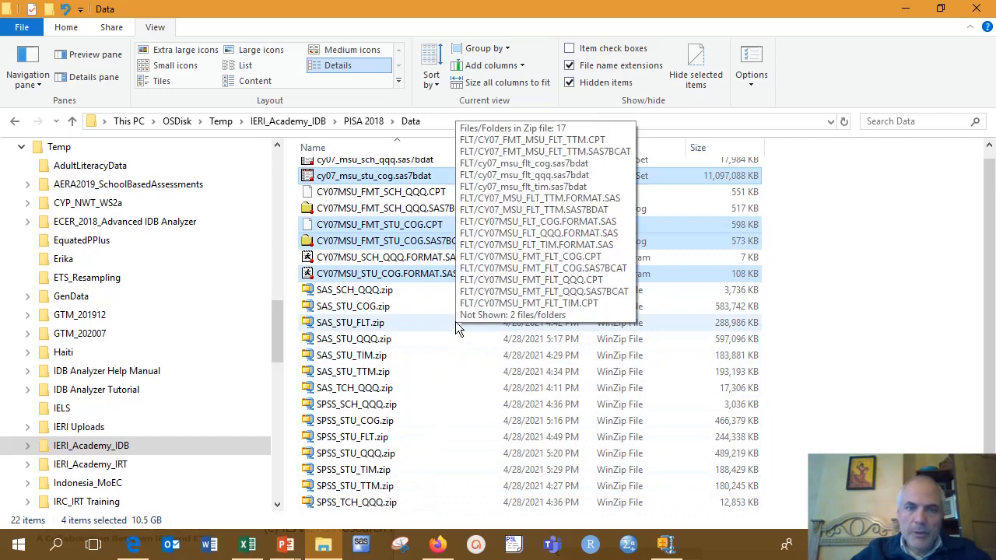
scroll(455, 321, up, 1)
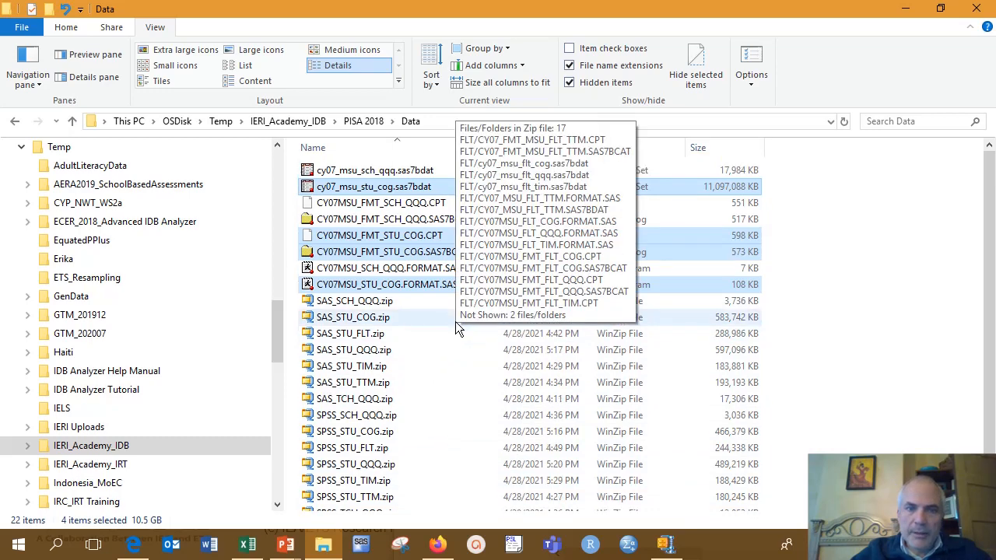
Go back to the PISA 2018 folder, enter its Compendia folder and open Compendia_Cognitive.zip.
click(372, 123)
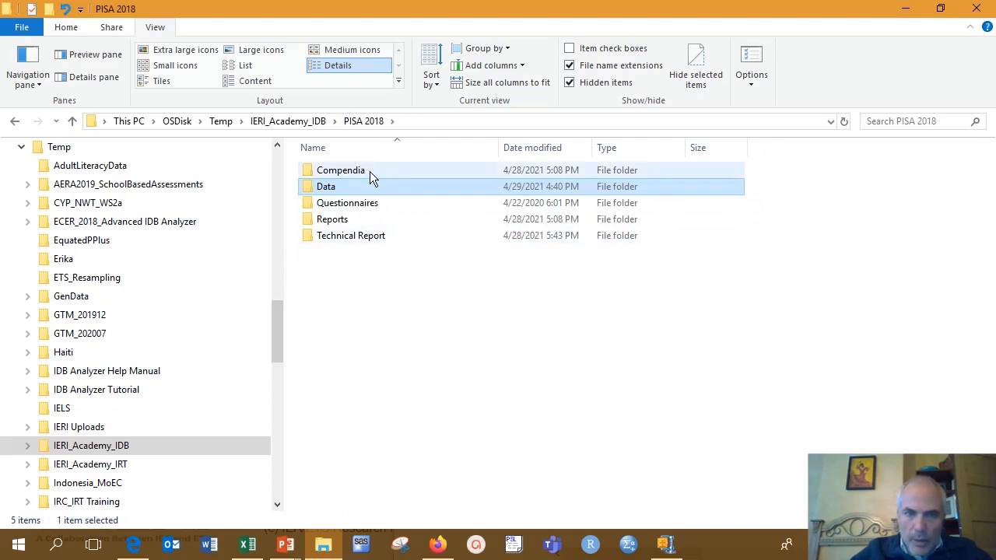
double_click(370, 173)
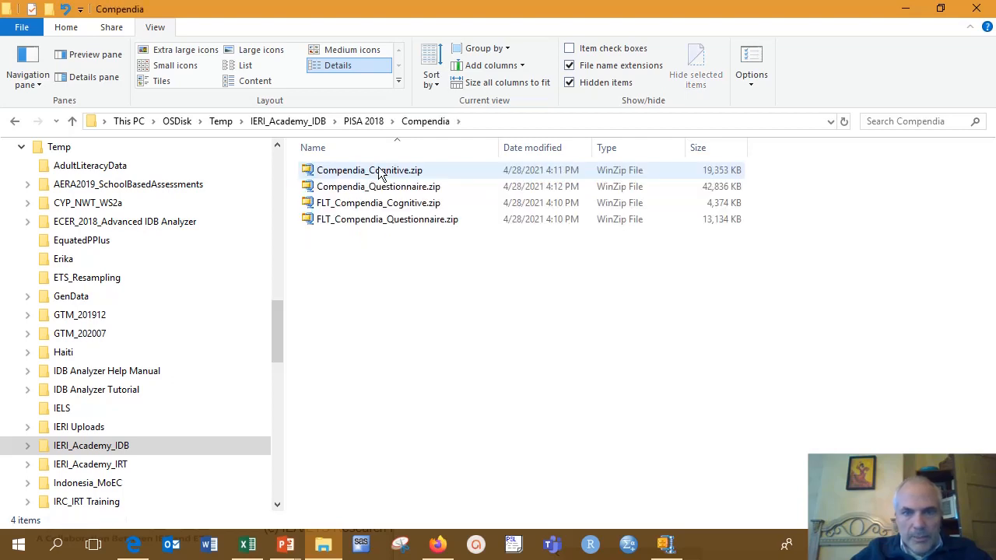
click(383, 172)
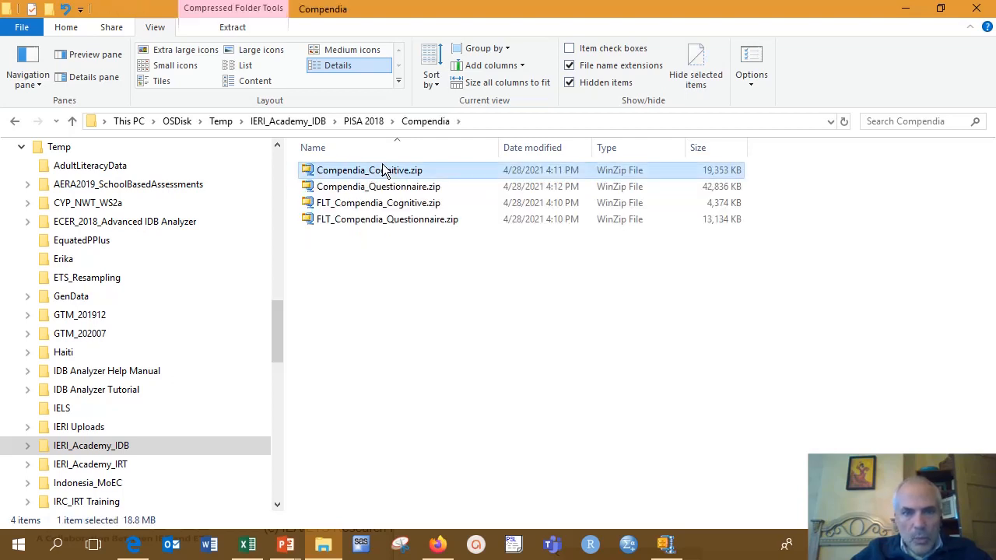
right_click(383, 171)
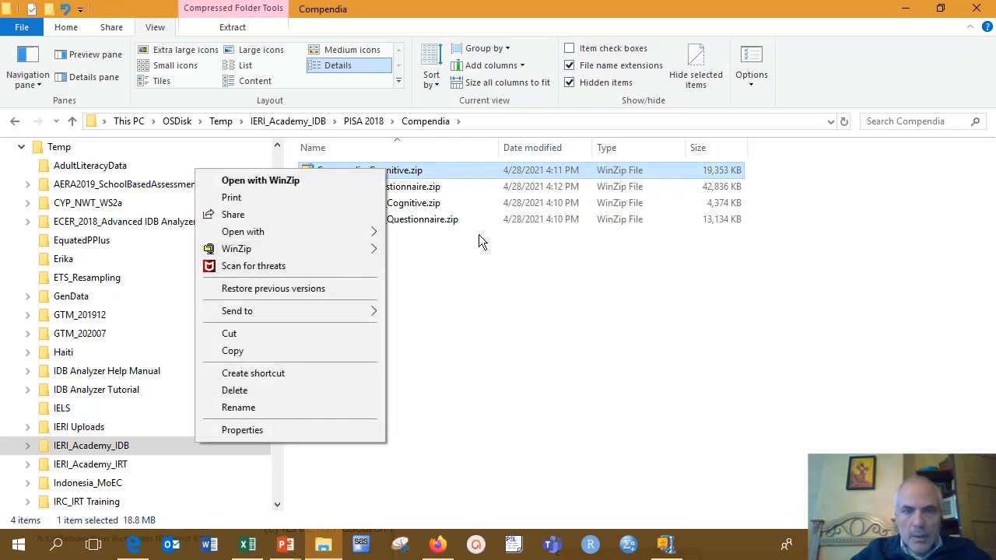
click(467, 259)
double_click(401, 172)
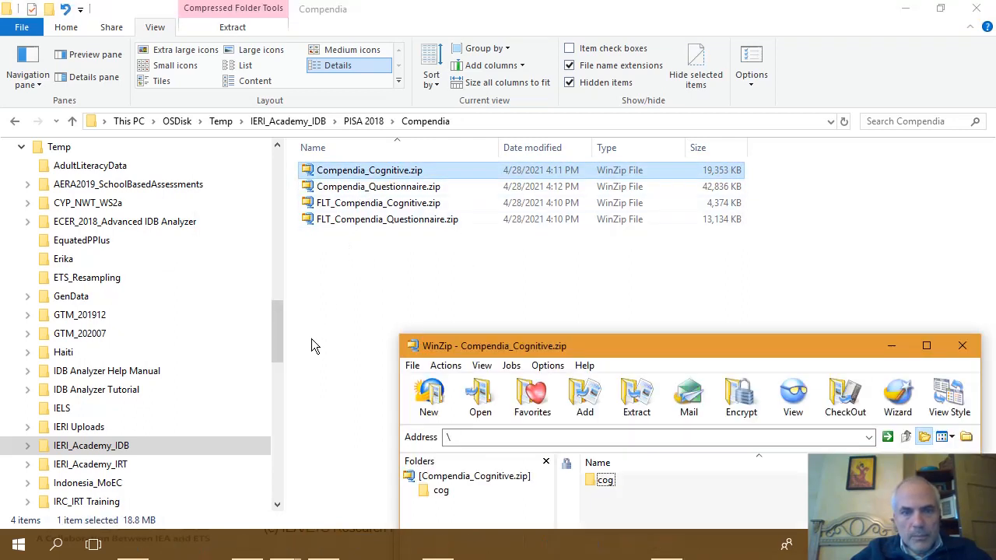
Extract all compendium workbooks from the archive's cog folder into the Compendia folder and widen the Name column to show the full file names.
click(440, 492)
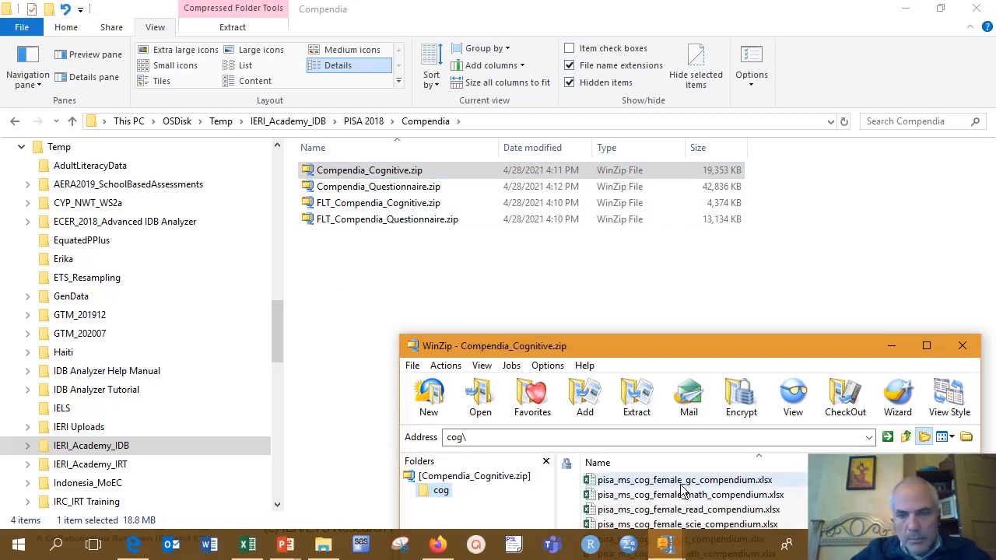
drag(732, 352, 757, 295)
click(760, 453)
key(ctrl+a)
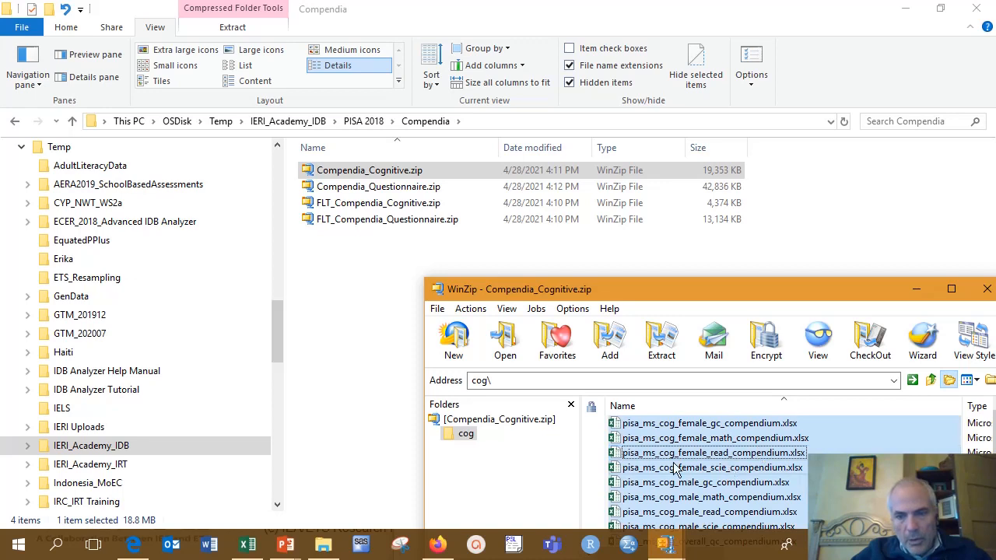
drag(673, 464, 342, 290)
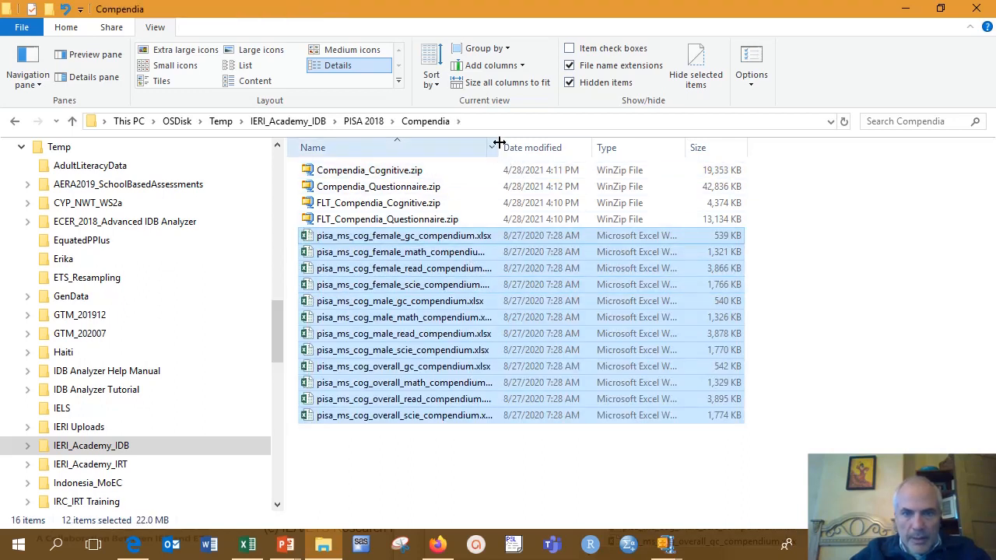
drag(499, 147, 527, 147)
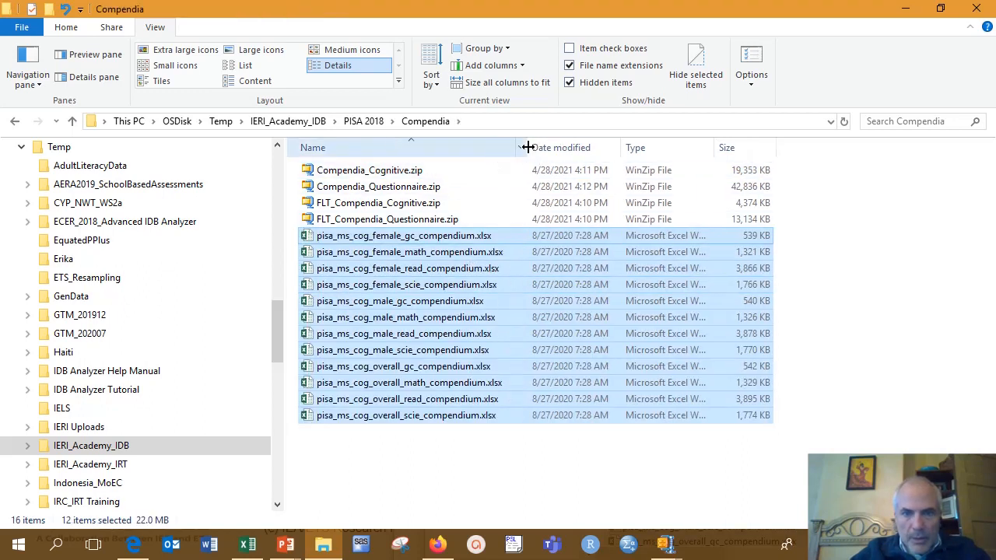
Open pisa_ms_cog_female_read_compendium.xlsx, go to the CR545Q02S Machu Picchu table from the table of contents, and enable editing.
click(447, 273)
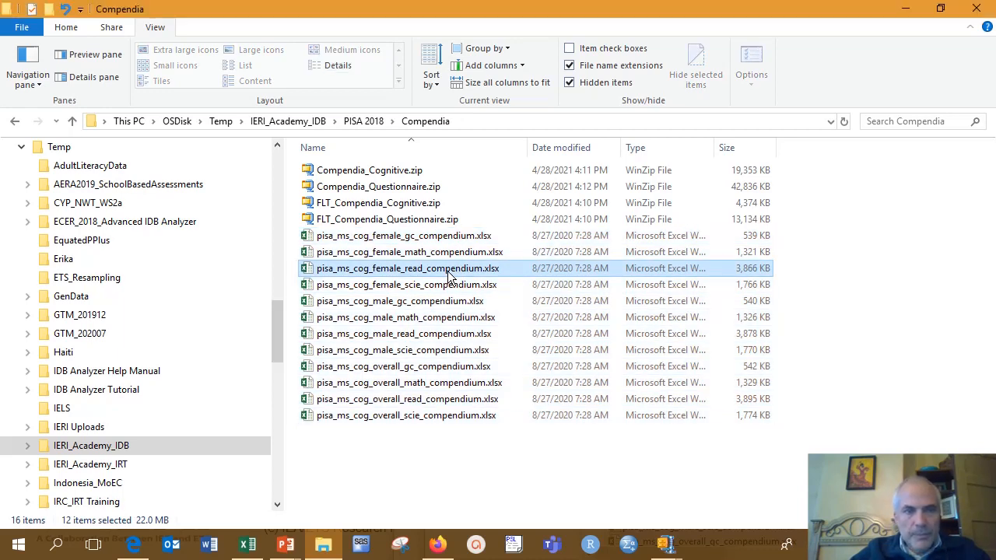
double_click(447, 274)
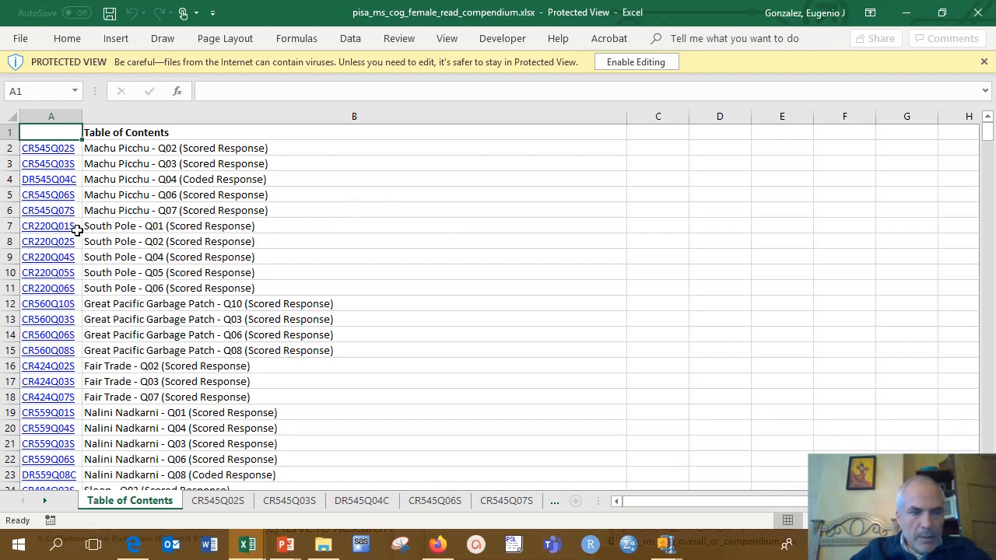
click(48, 149)
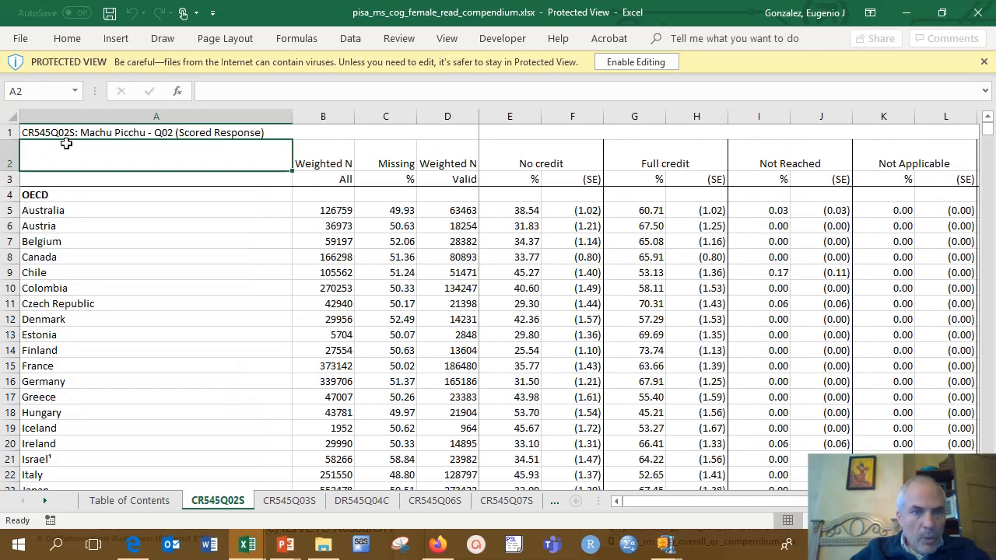
click(629, 62)
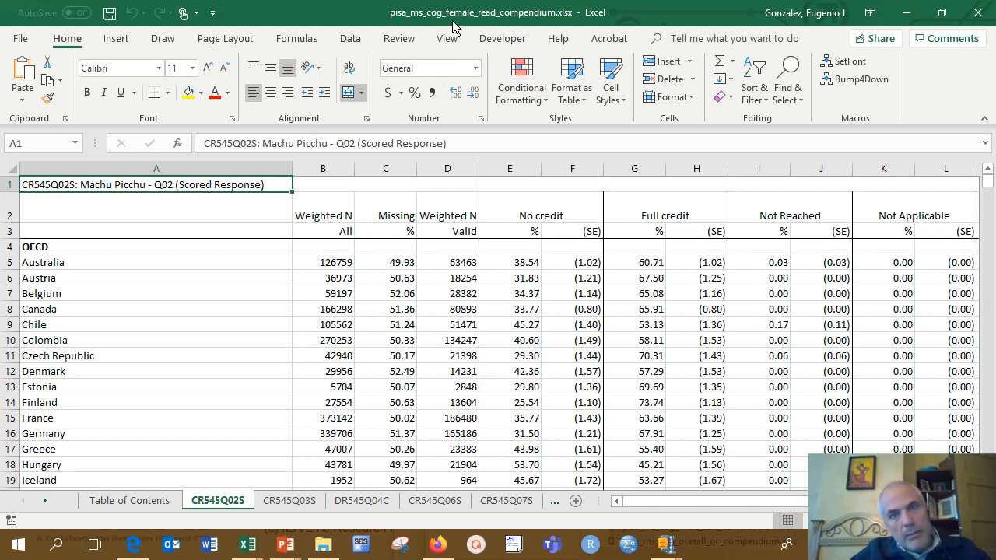
Check Australia's No credit, Full credit and Not Reached percentages in the CR545Q02S table.
click(528, 263)
click(651, 263)
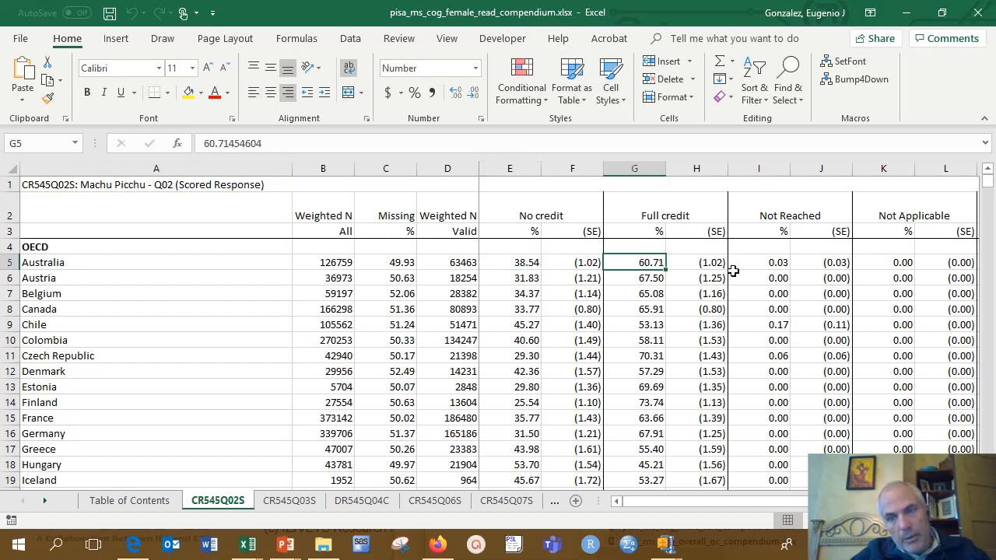
click(769, 267)
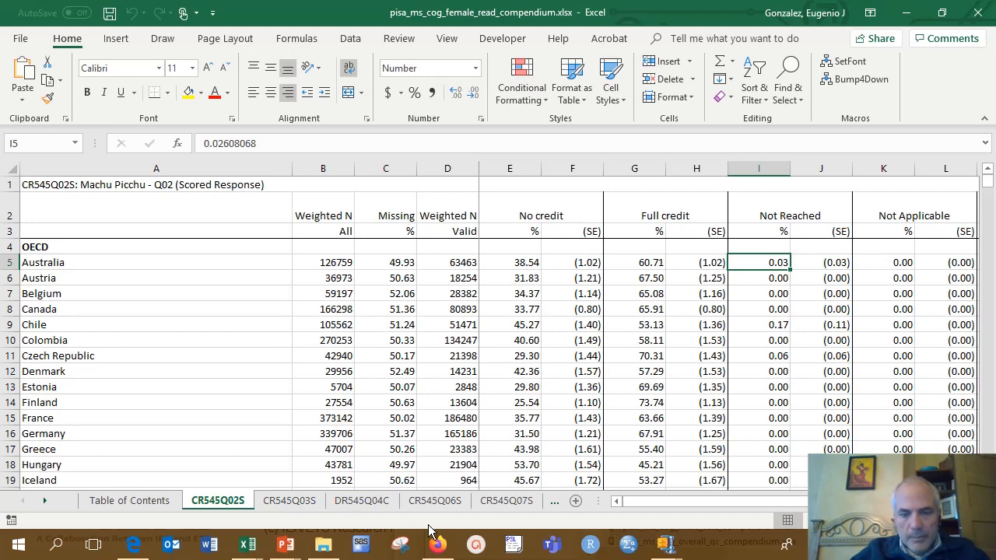
Return to the Compendia folder, open Compendia_Questionnaire.zip and extract all workbooks from its bkg folder into the Compendia folder.
click(324, 545)
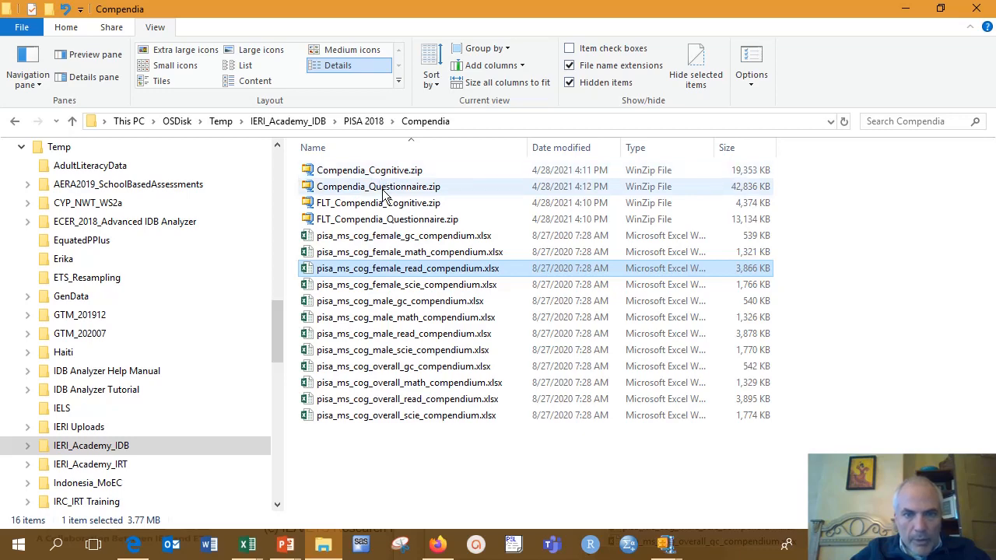
mouse_move(381, 196)
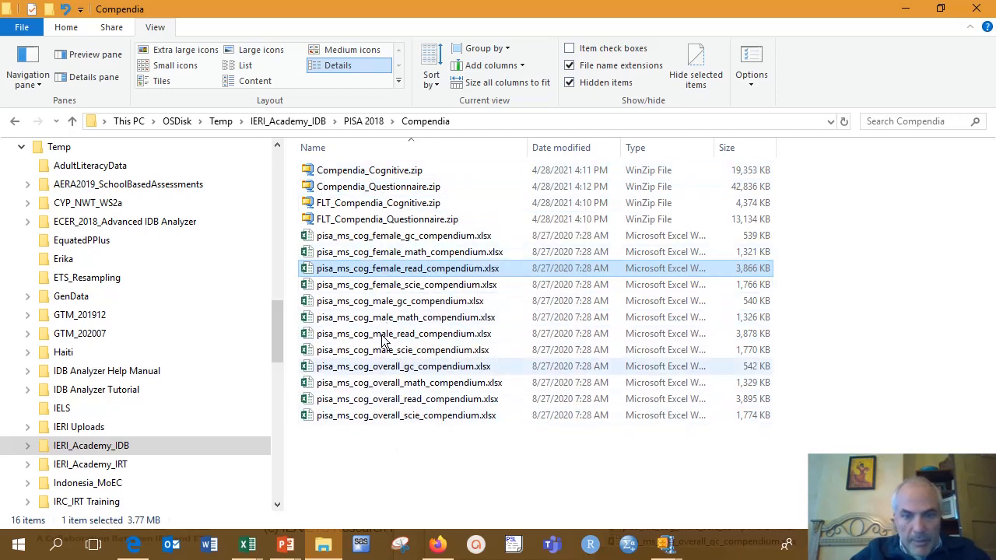
mouse_move(382, 417)
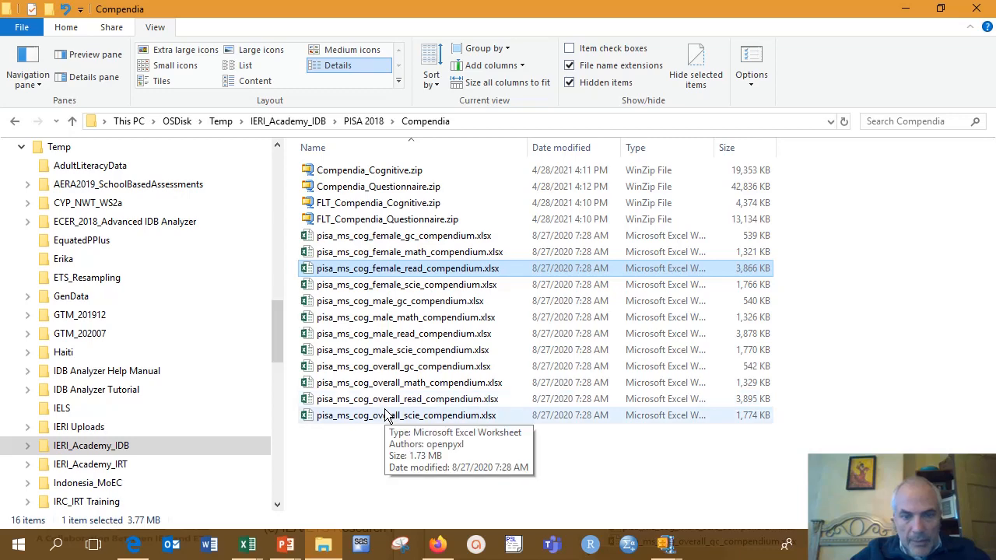
click(389, 194)
double_click(392, 195)
click(463, 446)
click(470, 457)
click(680, 447)
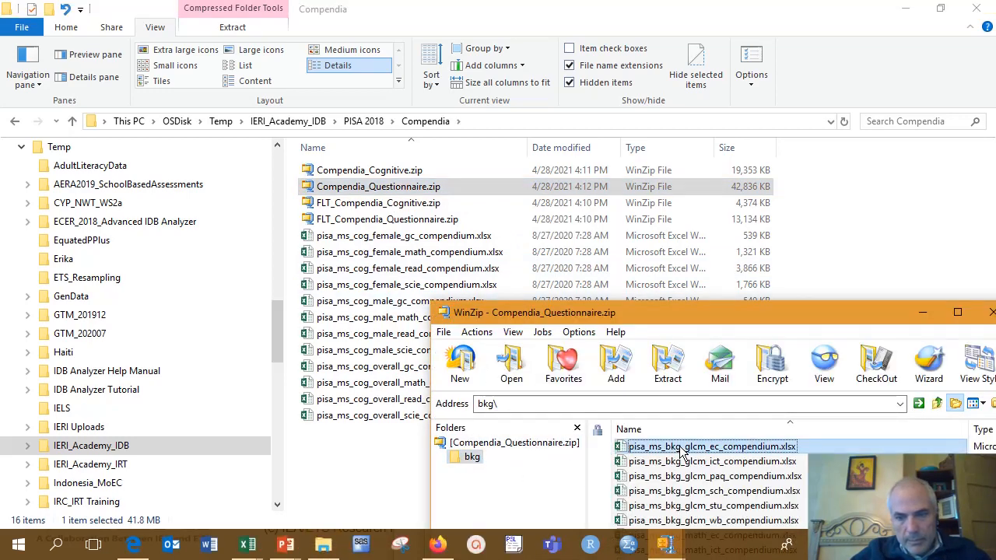
key(ctrl+a)
drag(670, 468, 365, 463)
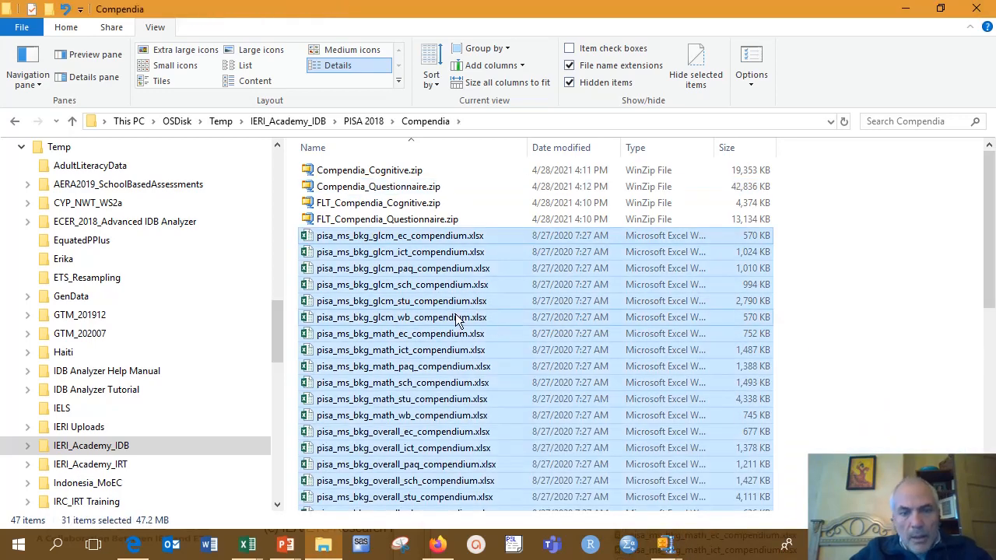
Find pisa_ms_bkg_read_stu_compendium.xlsx among the extracted questionnaire compendia and open it in Excel.
scroll(455, 319, down, 2)
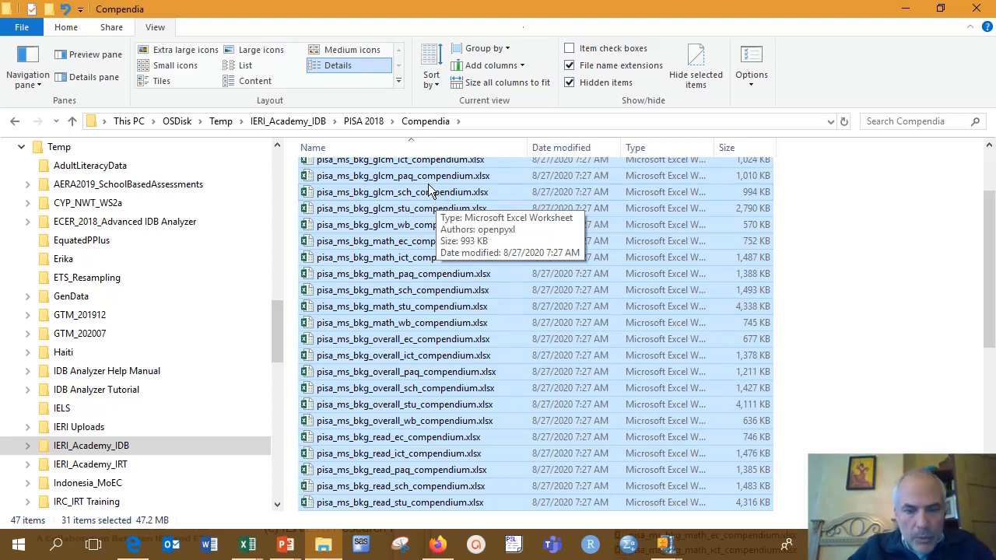
click(385, 503)
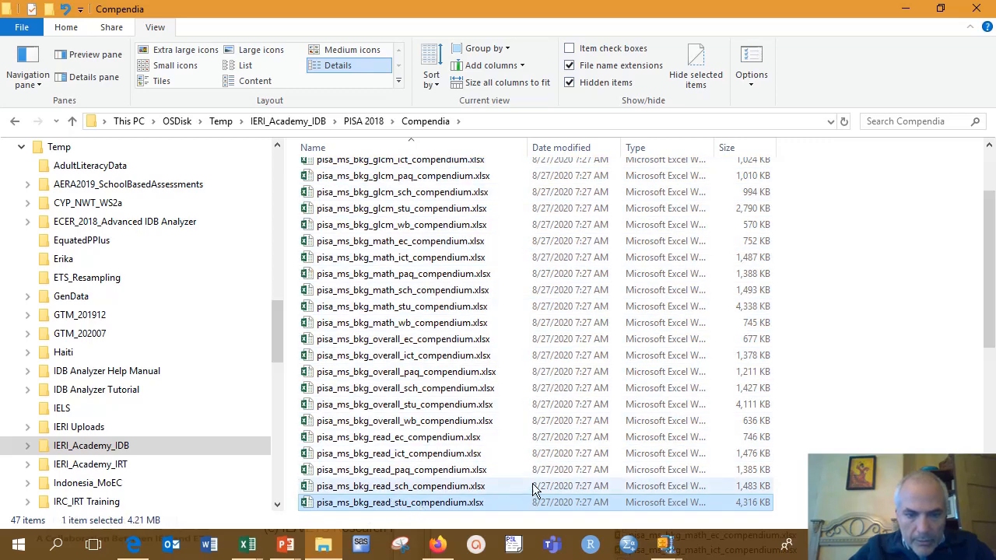
scroll(506, 470, down, 2)
scroll(459, 389, down, 1)
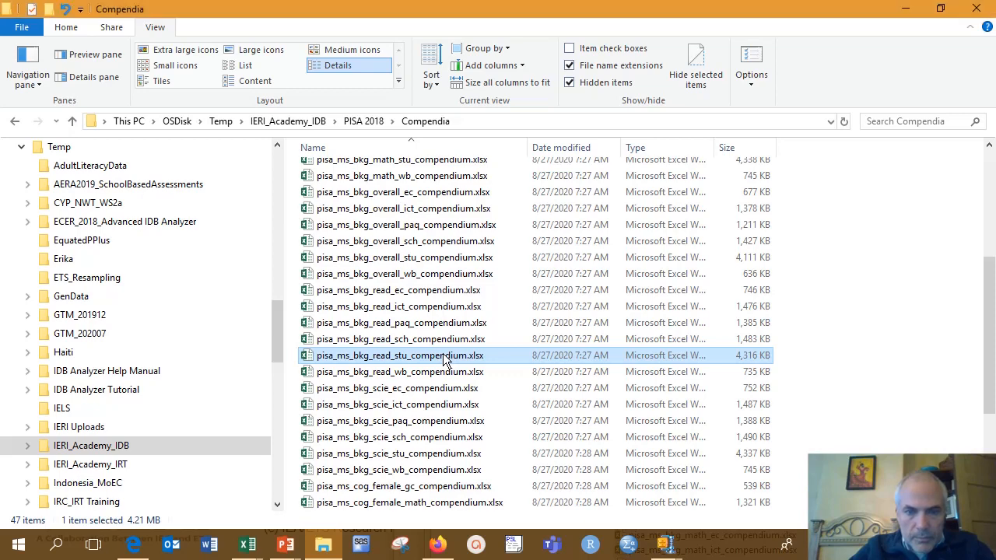
key(alt+Tab)
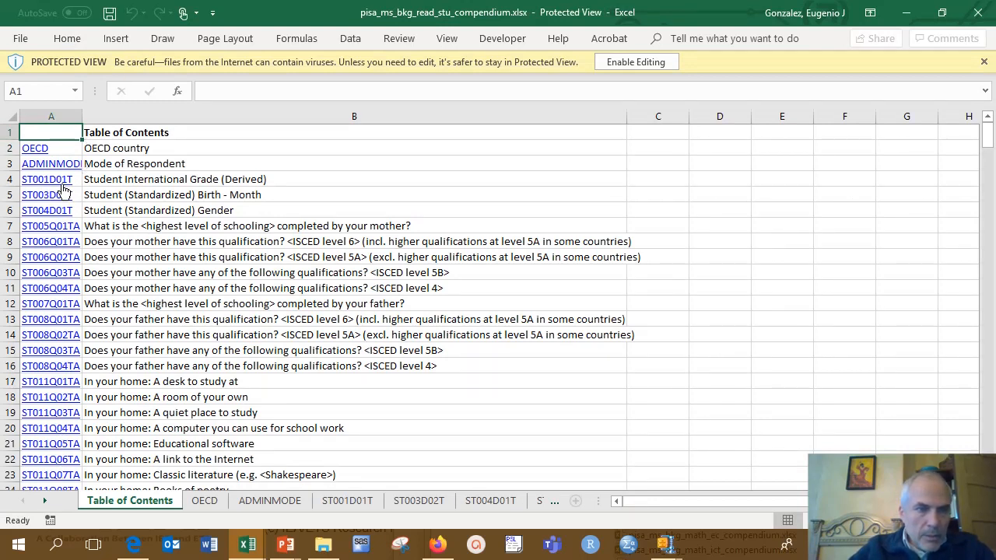
Open the ST004D01T Student Gender table from the table of contents and examine the mean columns across all response categories.
click(56, 213)
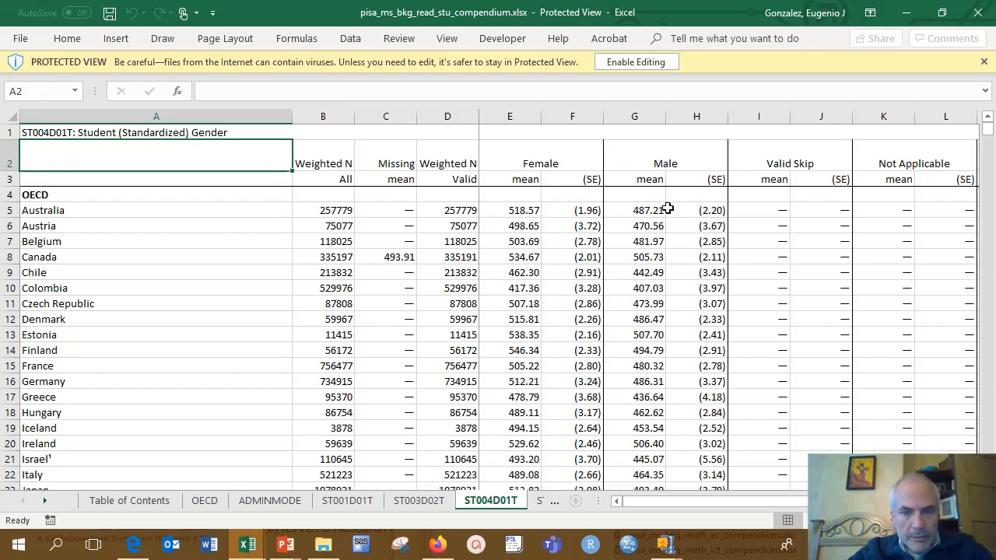
drag(679, 493, 801, 495)
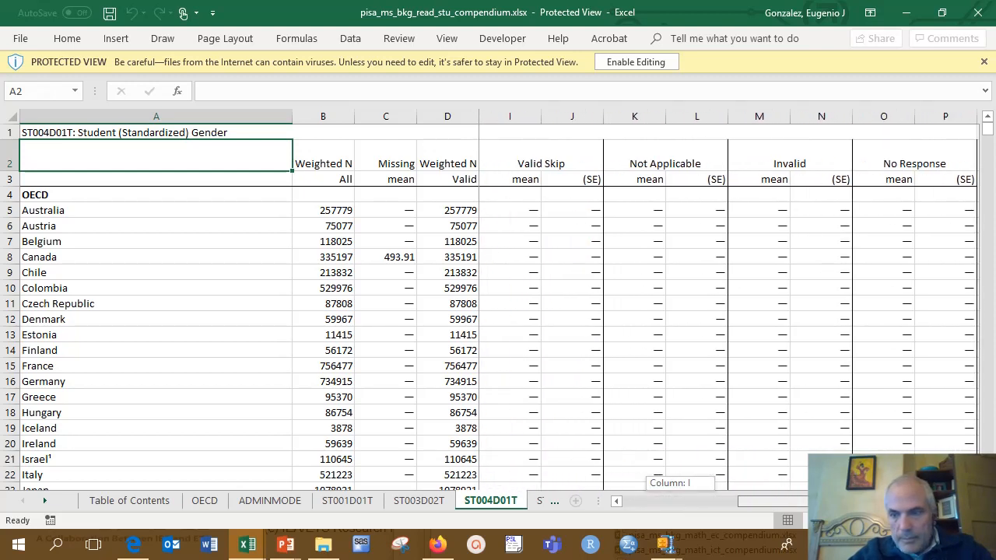
drag(801, 495, 631, 494)
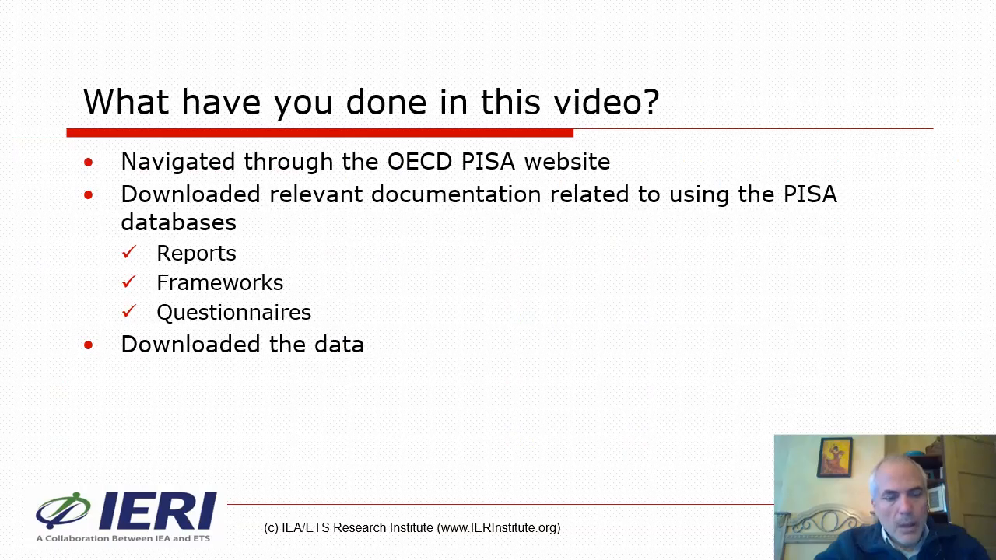